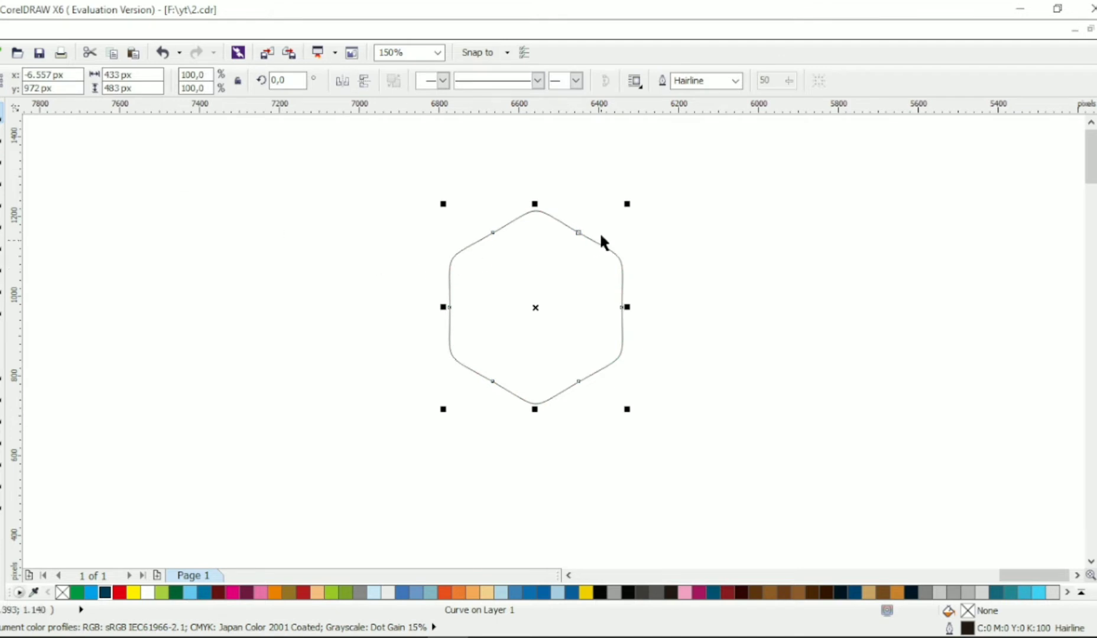
Enlarge the rounded hexagon to about 599 by 669 px and give it a dark blue C100 M81 Y54 K20 fill without an outline.
drag(627, 206, 665, 168)
drag(597, 257, 600, 278)
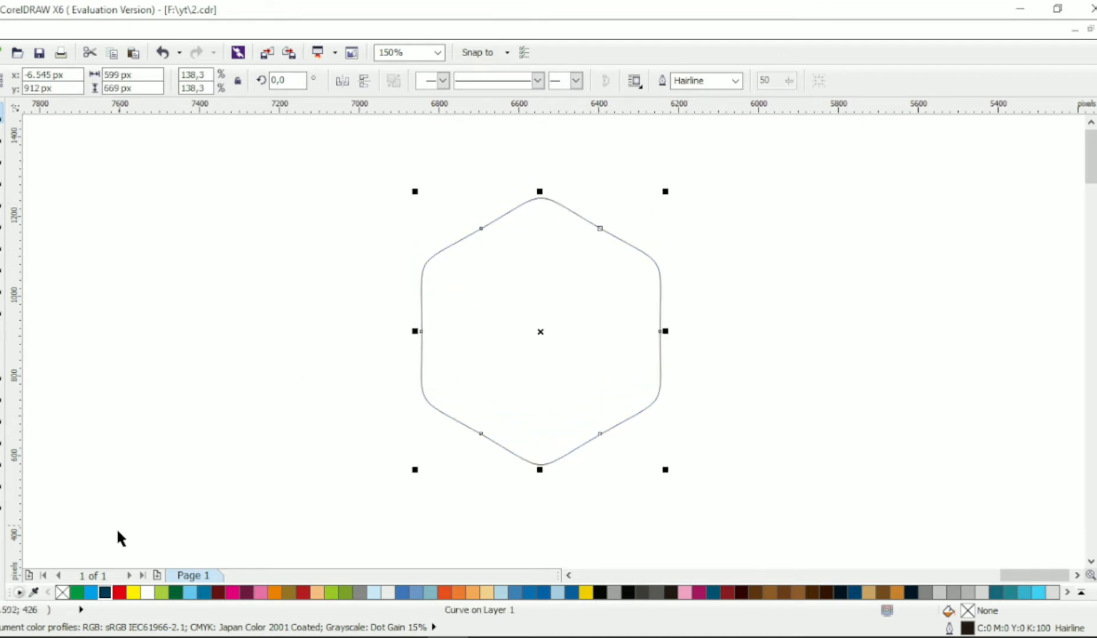
click(104, 592)
right_click(62, 592)
Apply a linear gradient to the hexagon, running from dark blue at its lower left to magenta at its upper right.
key(g)
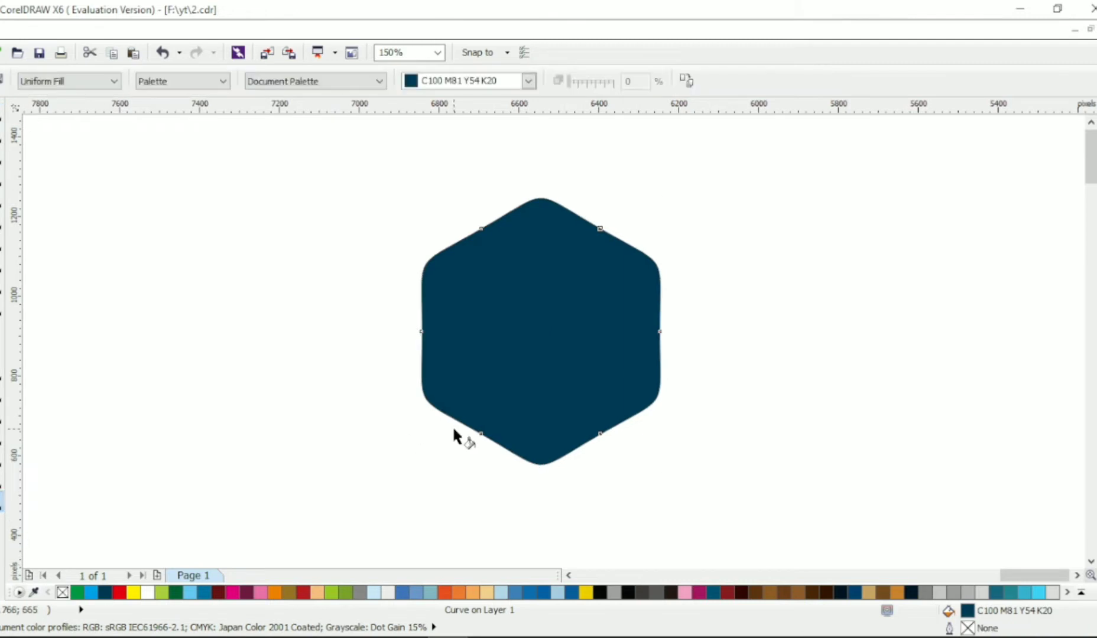
drag(429, 430, 627, 179)
click(232, 593)
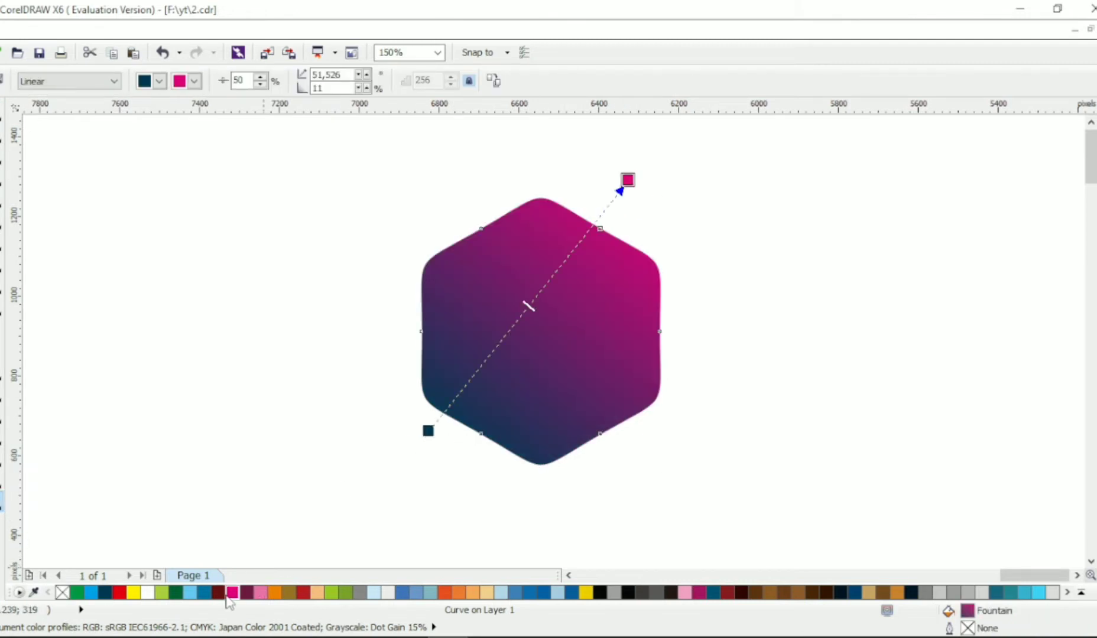
click(2, 112)
click(82, 204)
Draw a closed six-node Bezier shape over the hexagon's left half, with two inner corners near the centre, and join its end nodes.
click(2, 200)
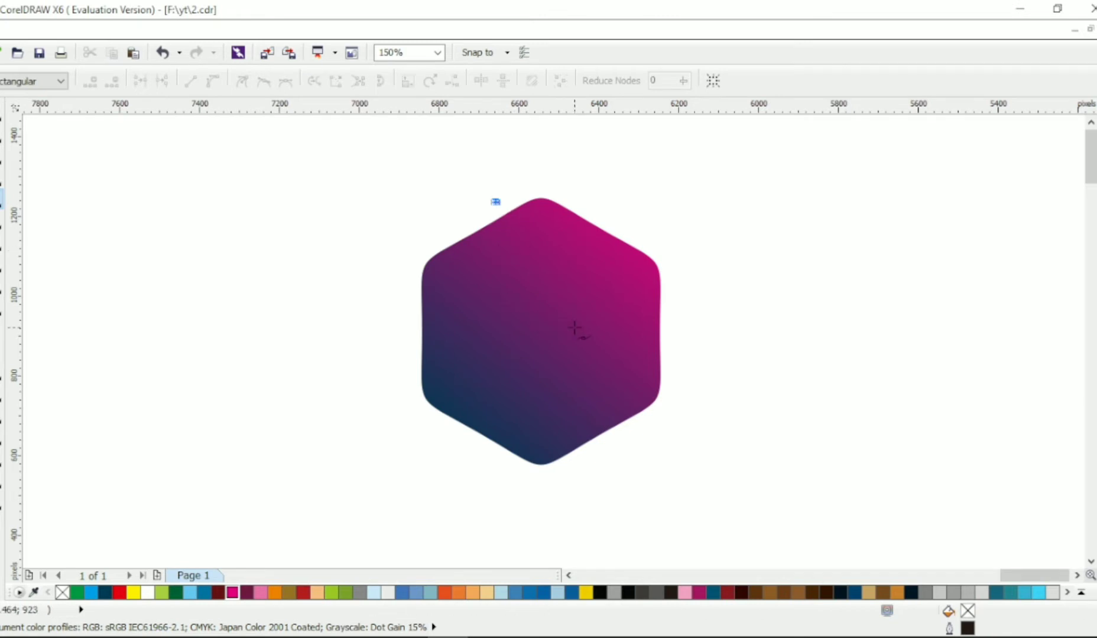
click(606, 342)
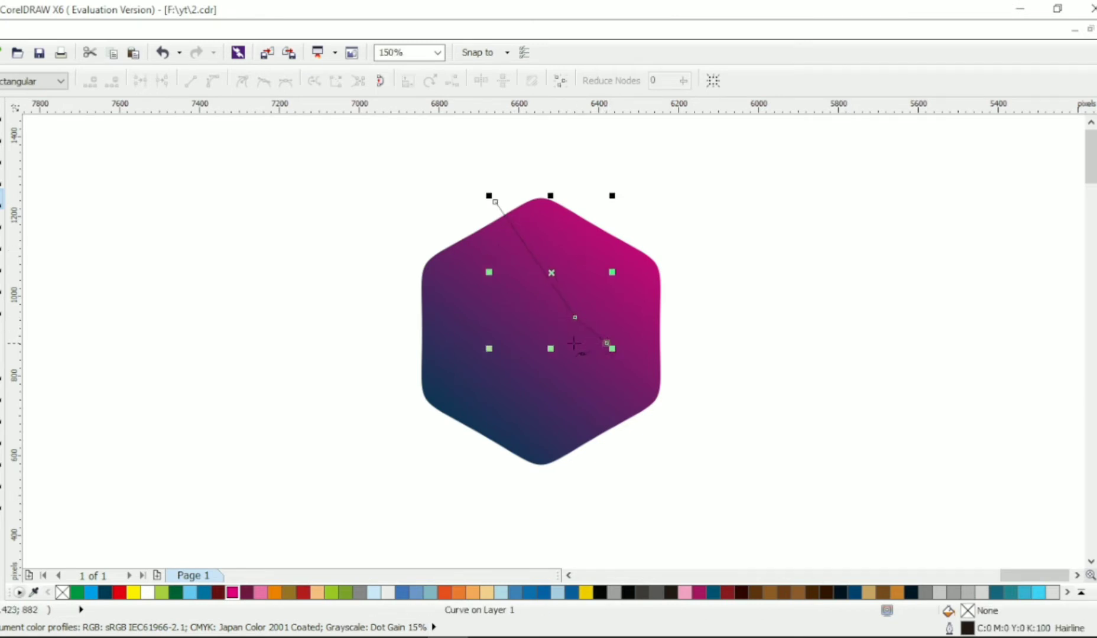
click(513, 464)
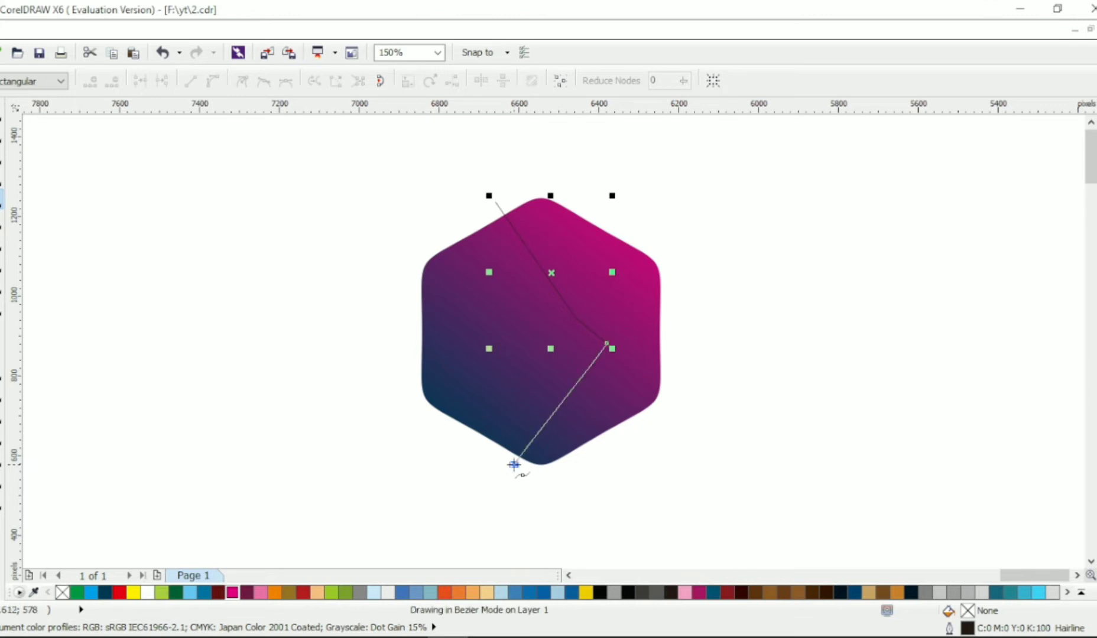
click(368, 435)
click(401, 222)
click(495, 202)
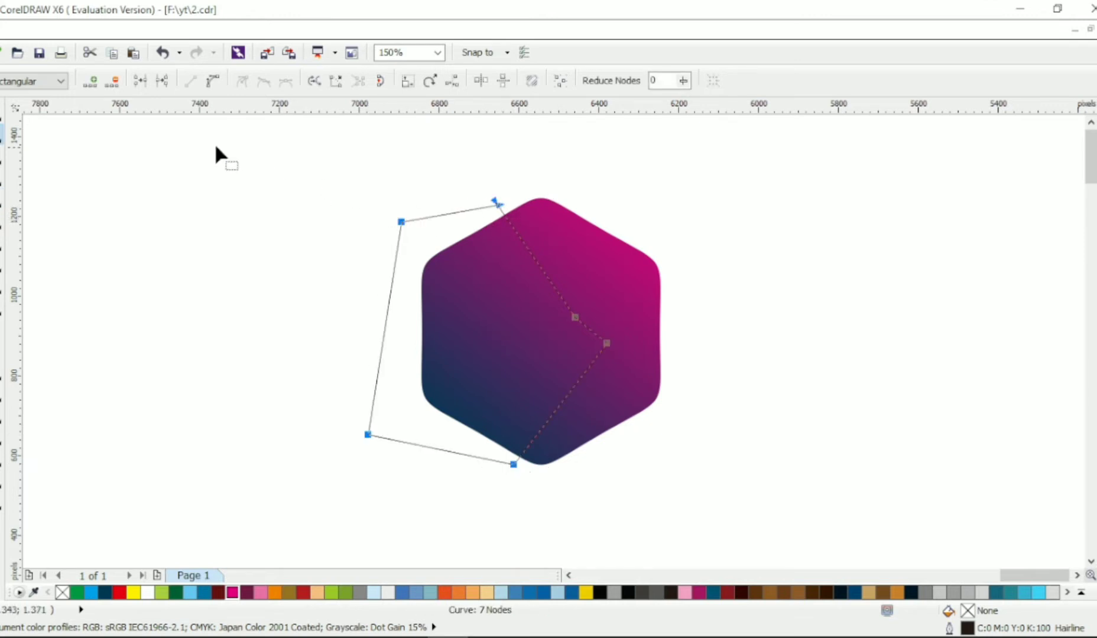
click(140, 81)
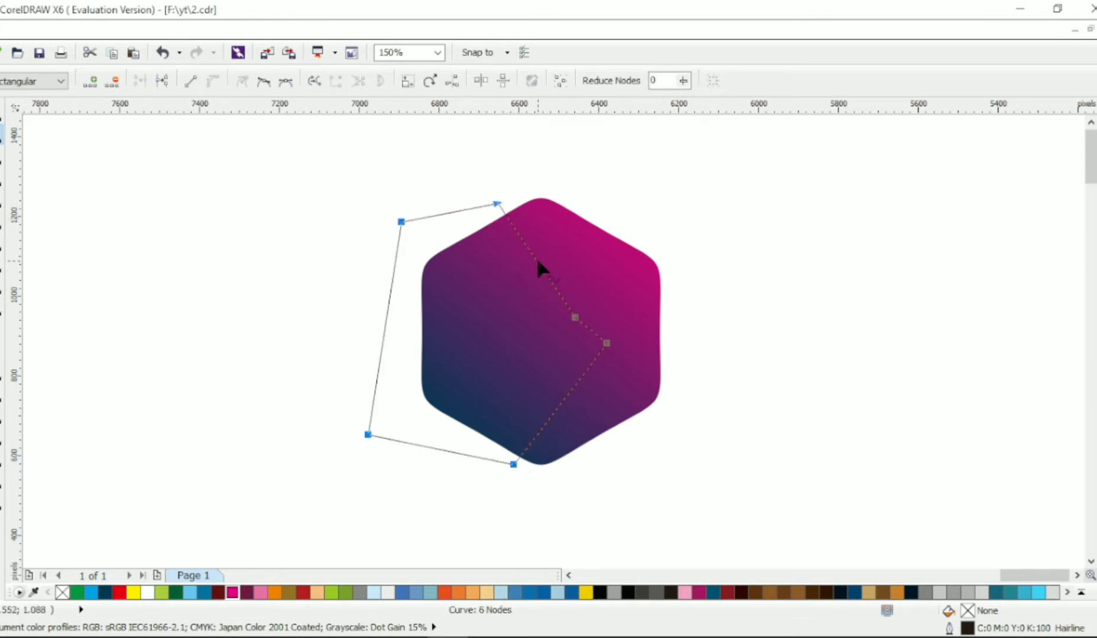
Colour the shape's outline 10% black and bend its straight inner segments into the curves of a bird's neck and beak.
drag(538, 263, 507, 286)
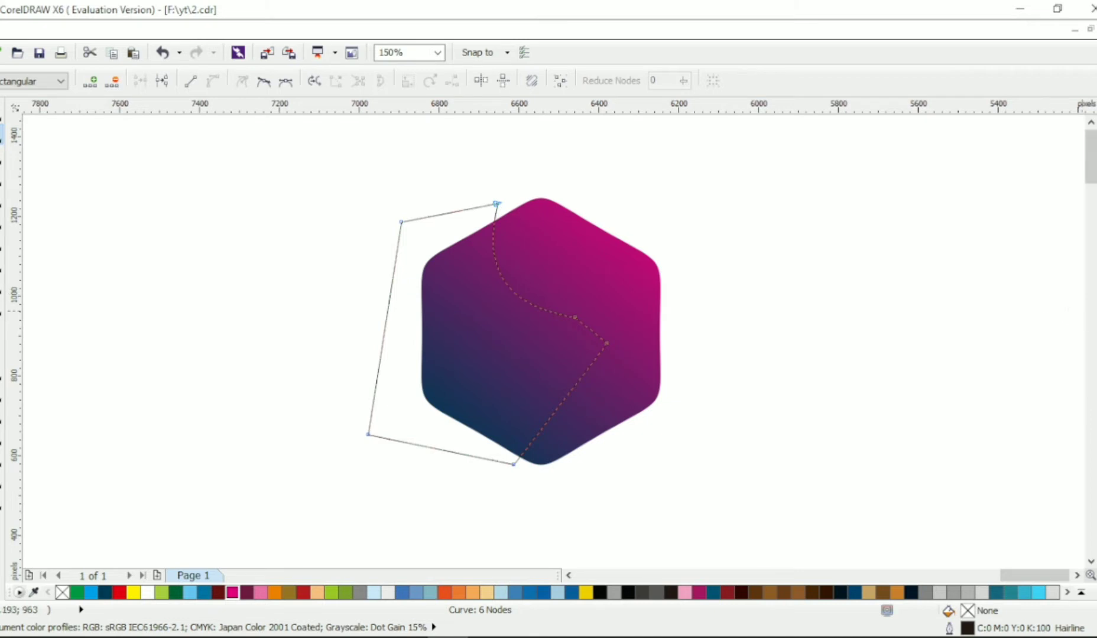
right_click(1095, 295)
scroll(574, 320, up, 2)
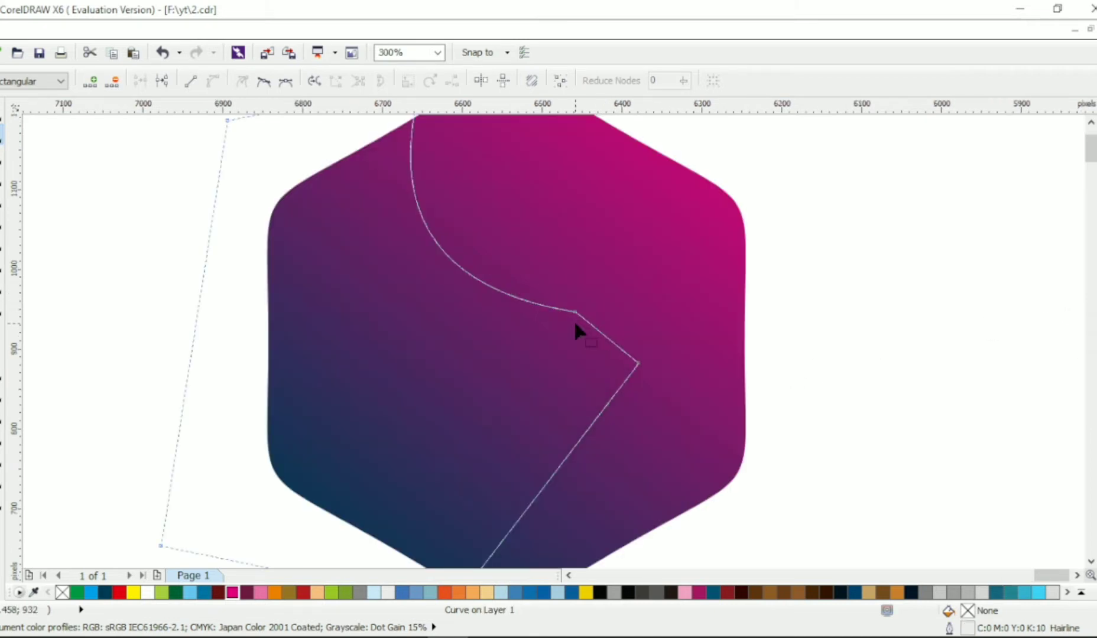
drag(602, 331, 621, 337)
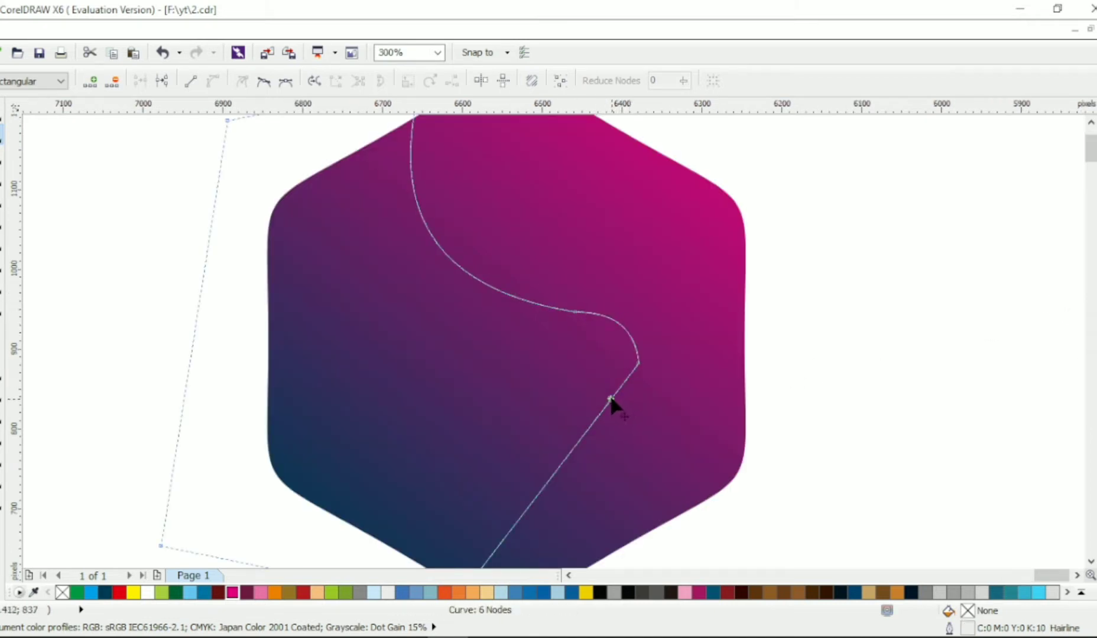
drag(611, 399, 536, 262)
drag(488, 504, 225, 455)
Reposition the beak's tip and upper node and adjust their handles to make the beak slimmer and shorter.
drag(582, 301, 595, 303)
scroll(623, 321, up, 1)
drag(655, 334, 698, 359)
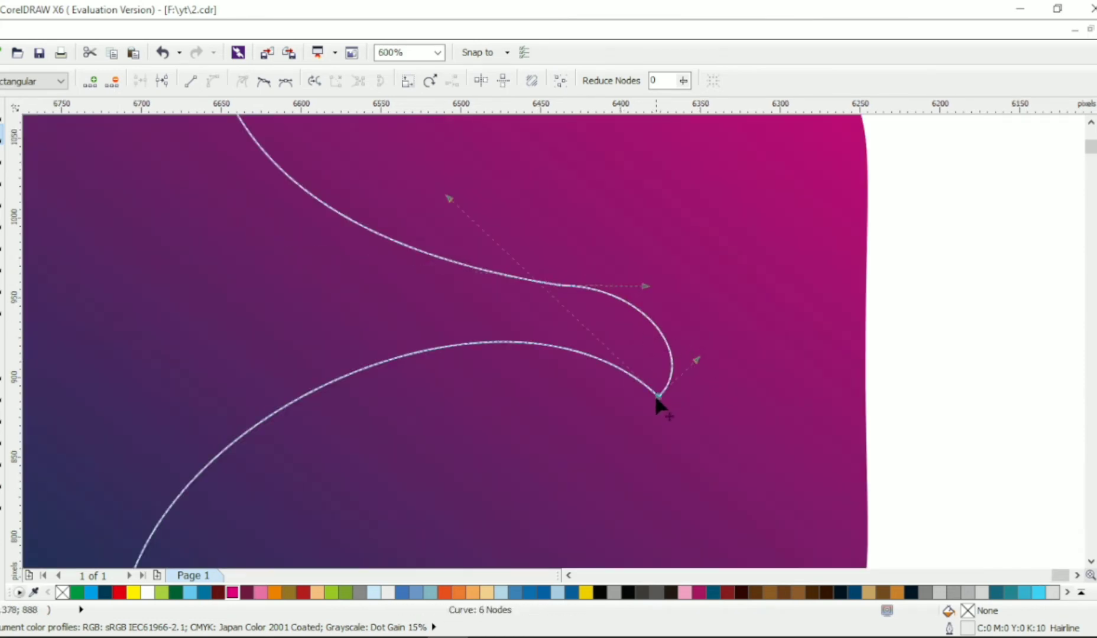
drag(656, 400, 643, 378)
drag(646, 286, 623, 297)
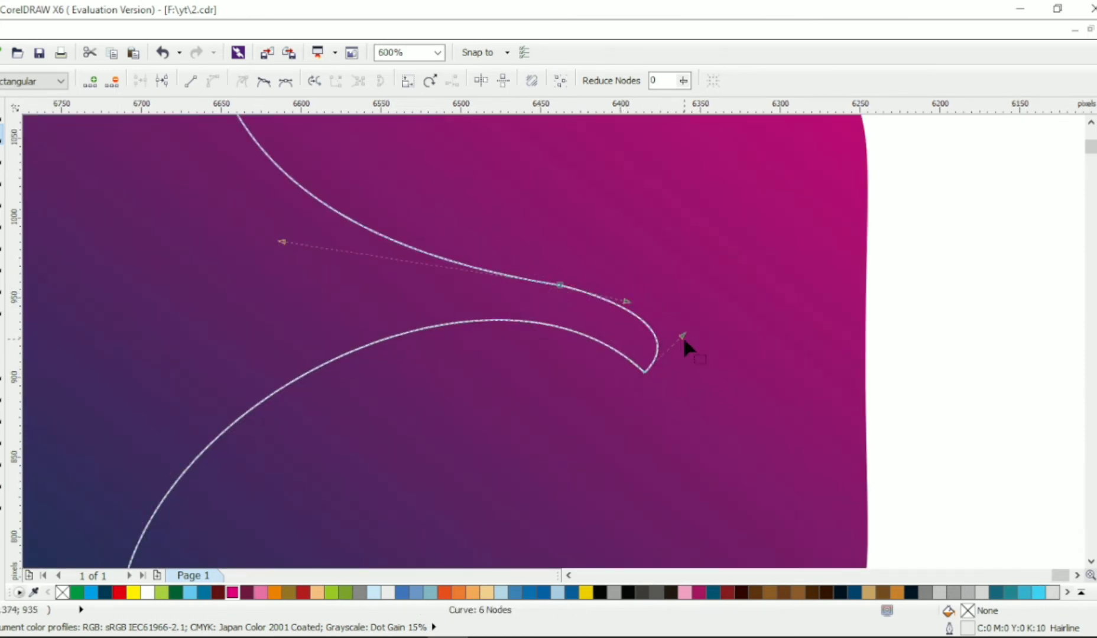
drag(683, 335, 626, 301)
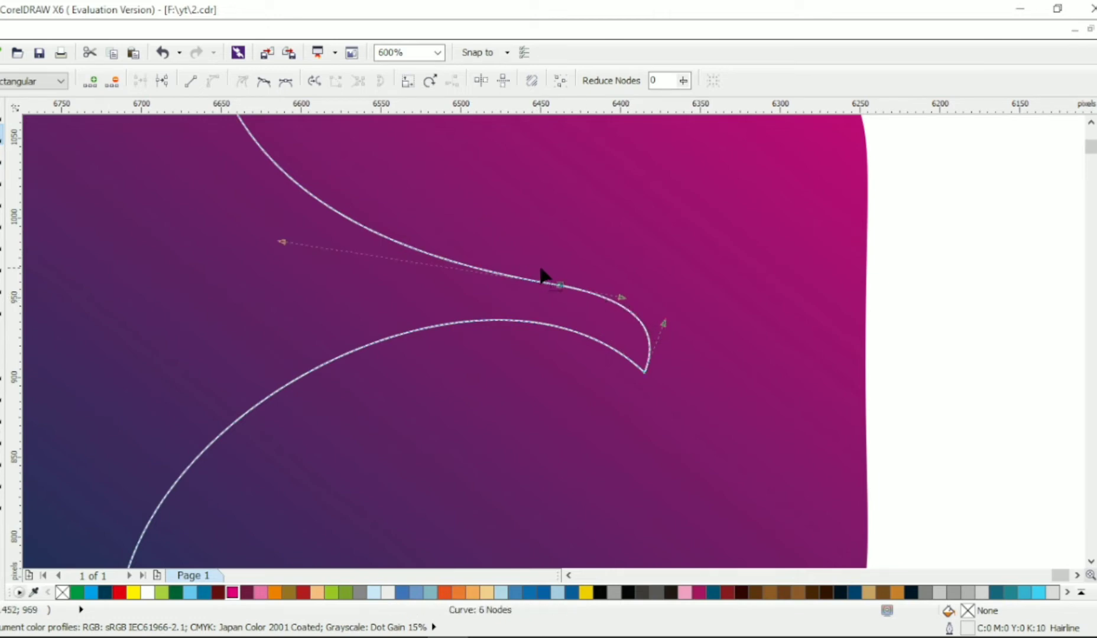
Add a node on the upper neck curve and reshape the segment into a rounded head that meets the beak at a notch.
scroll(461, 273, down, 1)
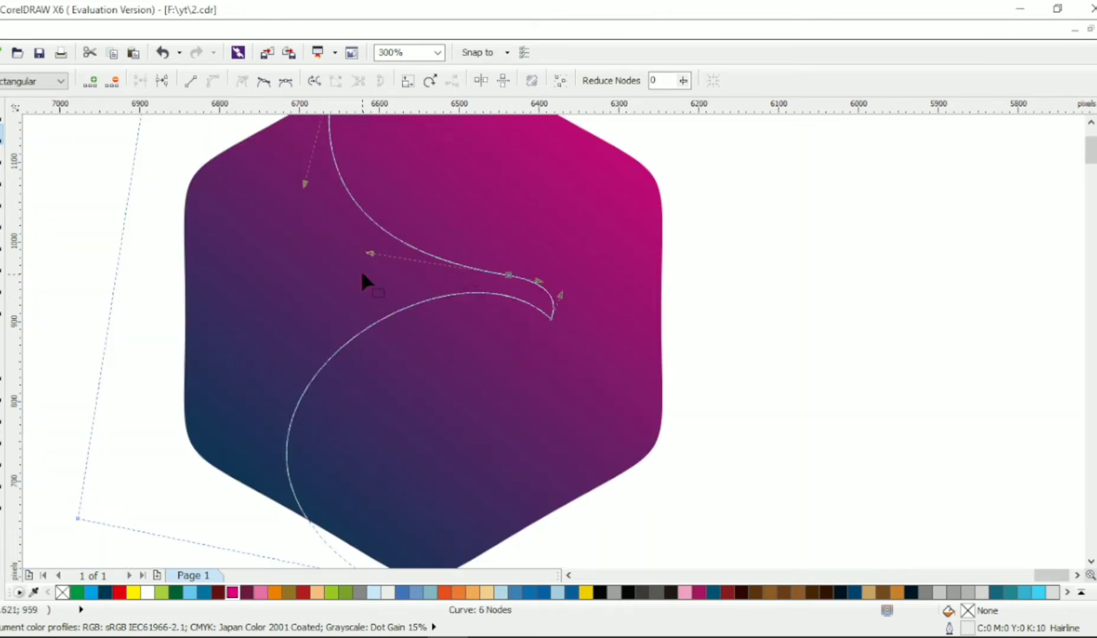
double_click(368, 216)
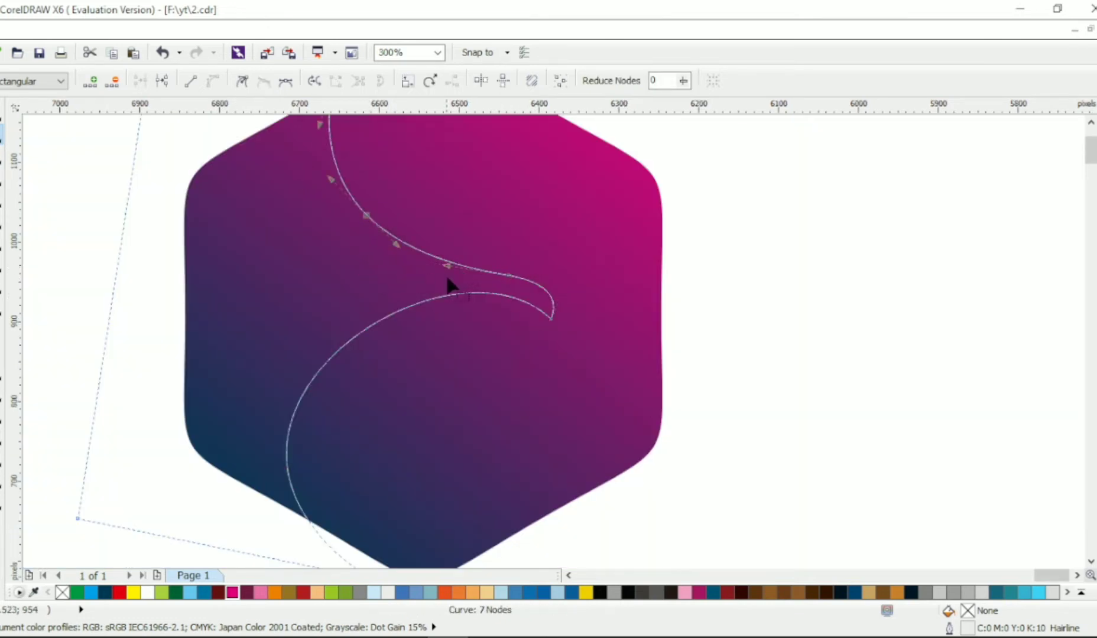
drag(447, 262, 501, 195)
drag(509, 275, 515, 272)
drag(507, 193, 514, 217)
scroll(451, 294, up, 1)
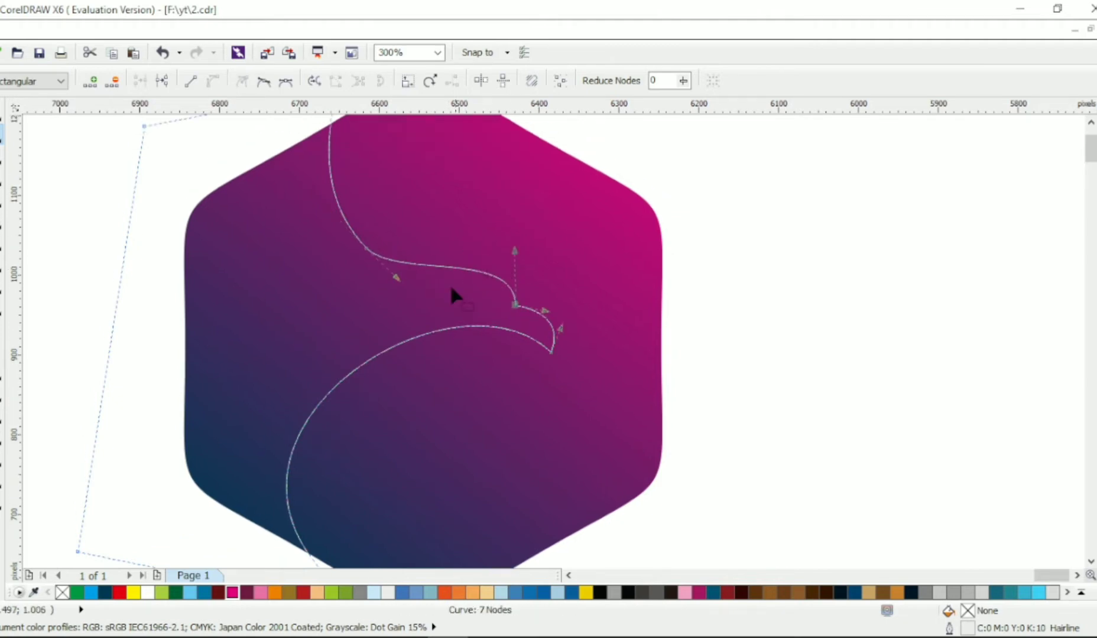
drag(367, 250, 418, 280)
click(515, 306)
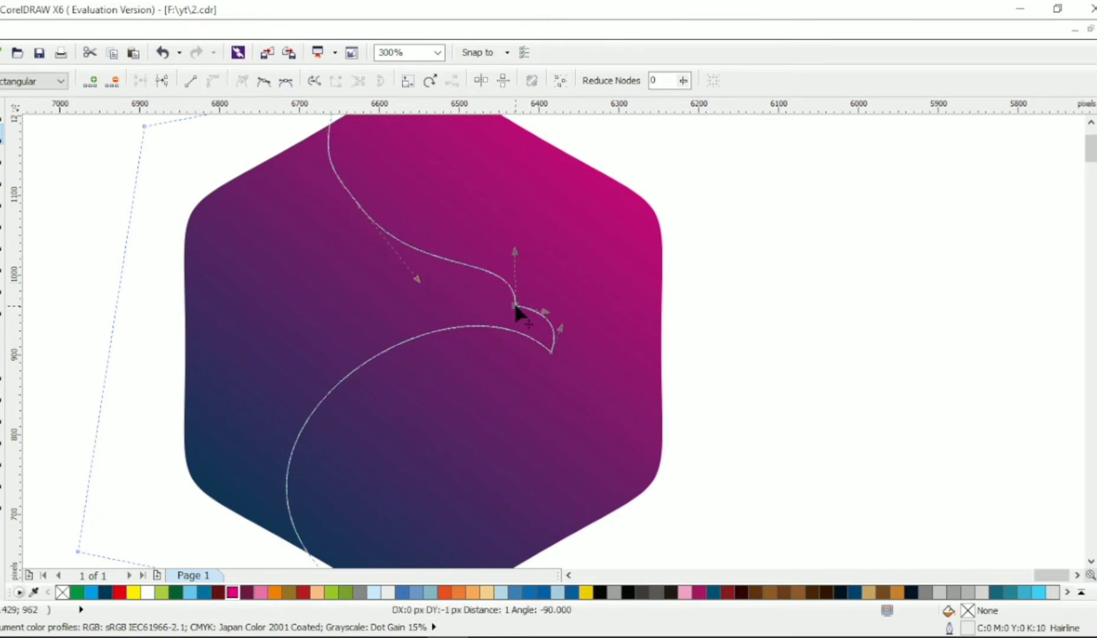
Refine the beak's tip and the curve beneath it by shifting the tip node and adjusting the handles.
drag(551, 352, 543, 340)
scroll(549, 322, up, 1)
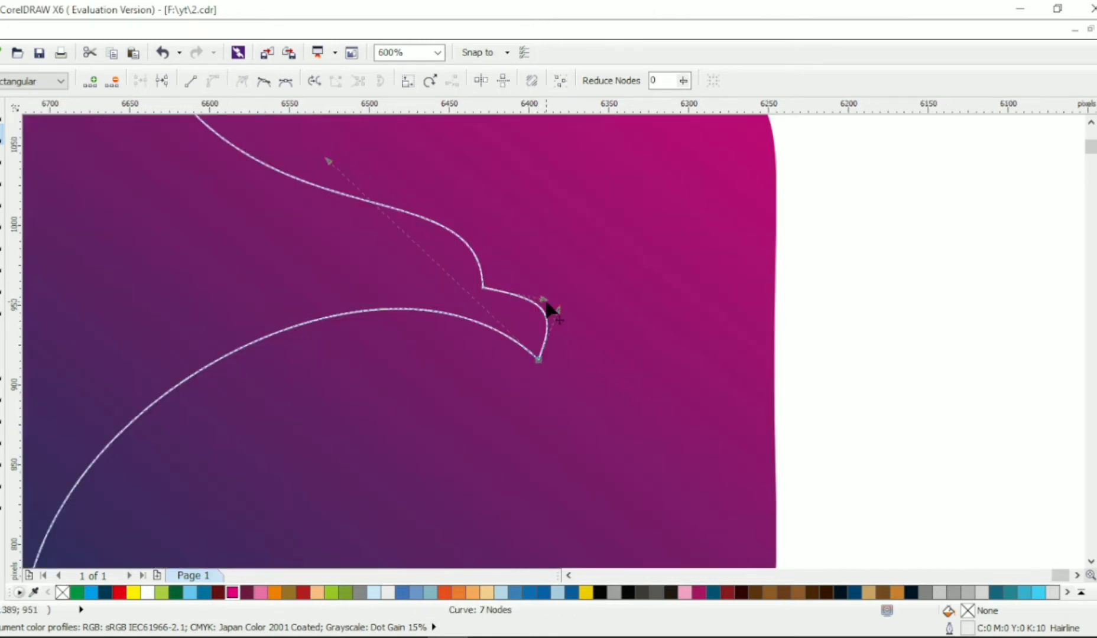
mouse_move(545, 302)
mouse_down()
mouse_move(529, 305)
mouse_move(565, 326)
mouse_move(524, 298)
mouse_move(566, 324)
mouse_move(556, 316)
mouse_up()
scroll(535, 352, down, 1)
drag(434, 258, 474, 273)
scroll(543, 341, up, 1)
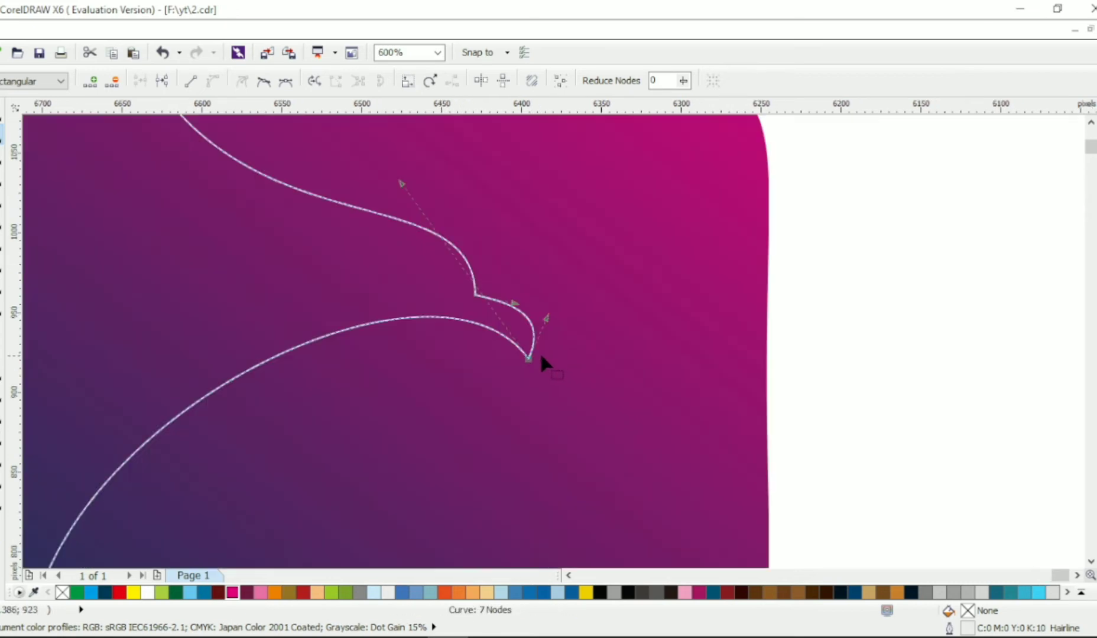
drag(529, 360, 533, 363)
drag(551, 319, 551, 324)
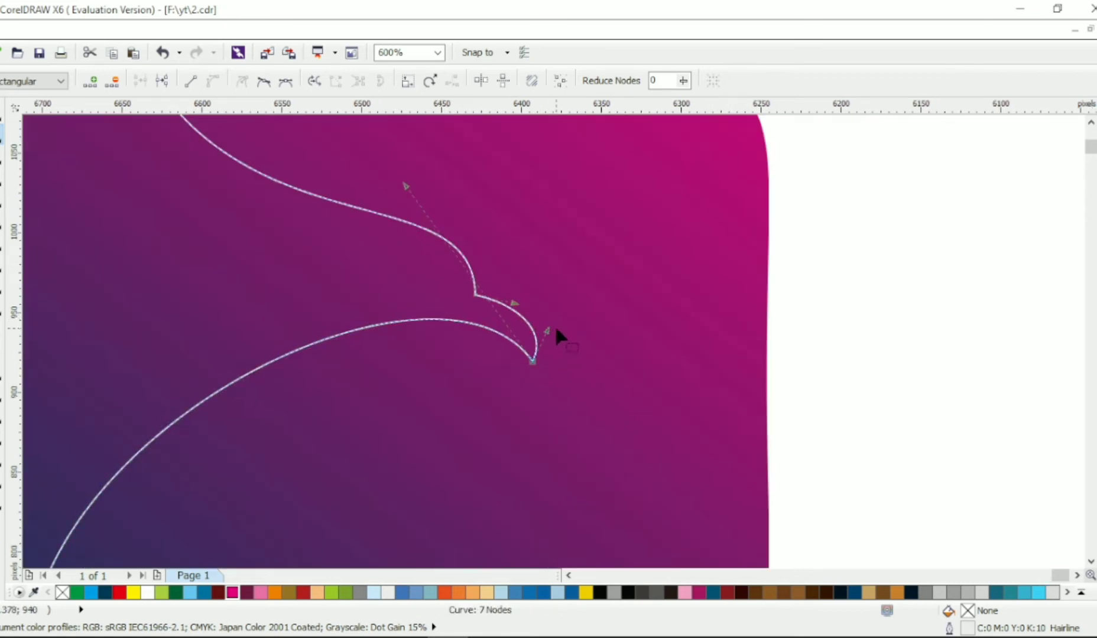
Adjust the handle of the lower neck curve at its bottom node and shift the whole bird shape slightly down.
scroll(555, 334, down, 2)
drag(349, 398, 361, 362)
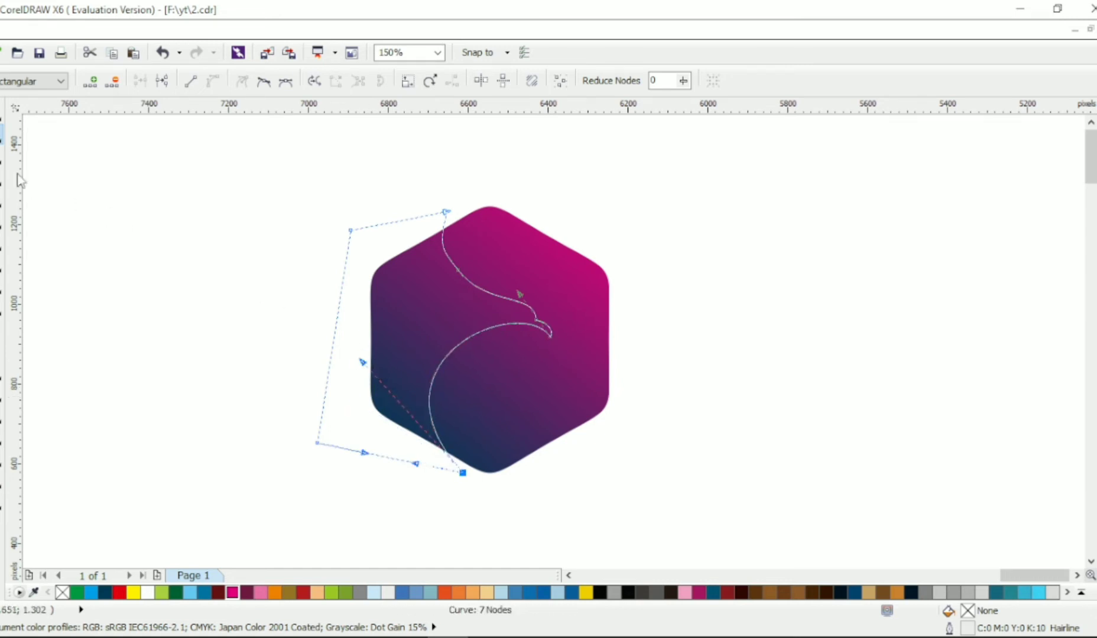
click(1, 113)
drag(446, 307, 443, 315)
Intersect the bird shape with the hexagon and delete the original bird outline.
shift+click(531, 251)
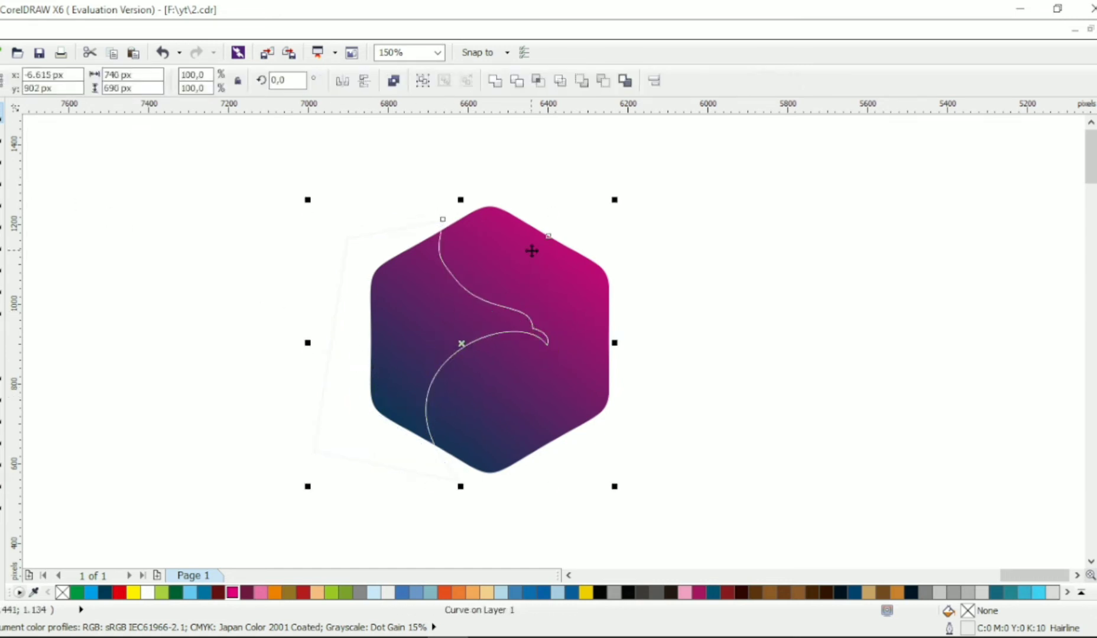
click(539, 81)
click(417, 228)
key(Delete)
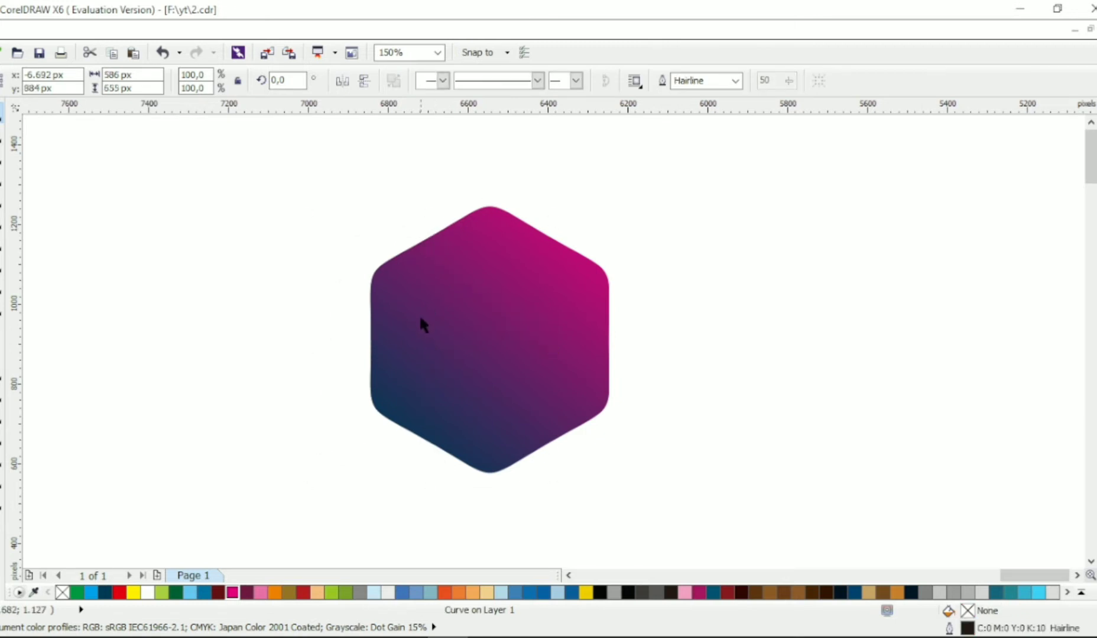
Stretch a linear gradient across the intersected bird piece from beyond its lower left toward the head, ending in magenta.
click(404, 345)
click(2, 501)
drag(263, 475, 467, 278)
click(2, 111)
click(290, 195)
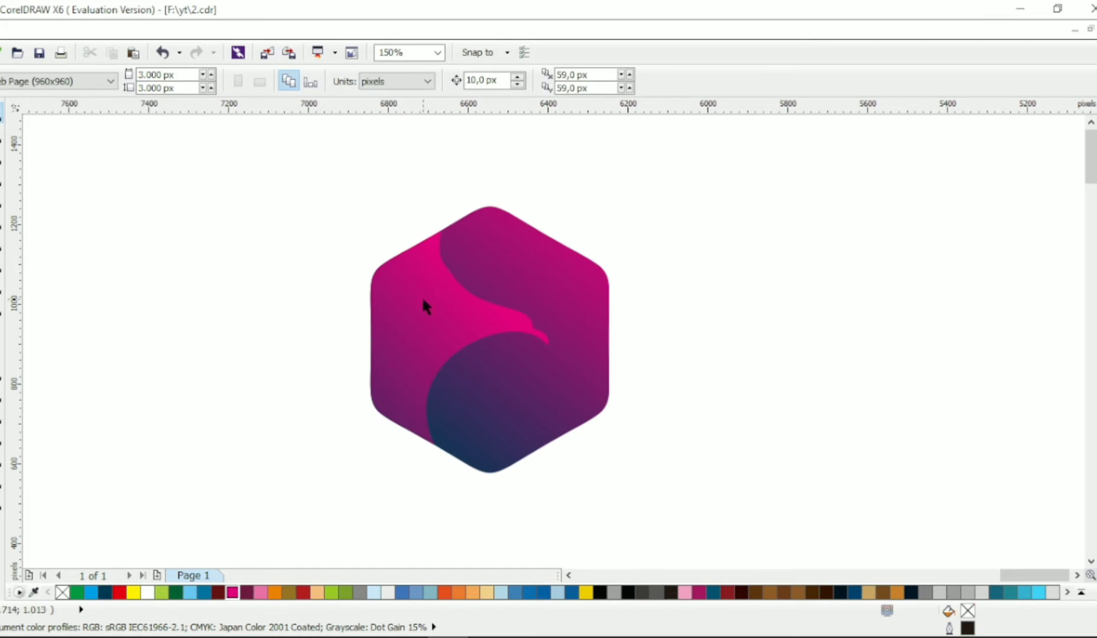
Delete the extra node on the bird's neck curve and adjust the handle at the beak notch to round the head.
click(446, 290)
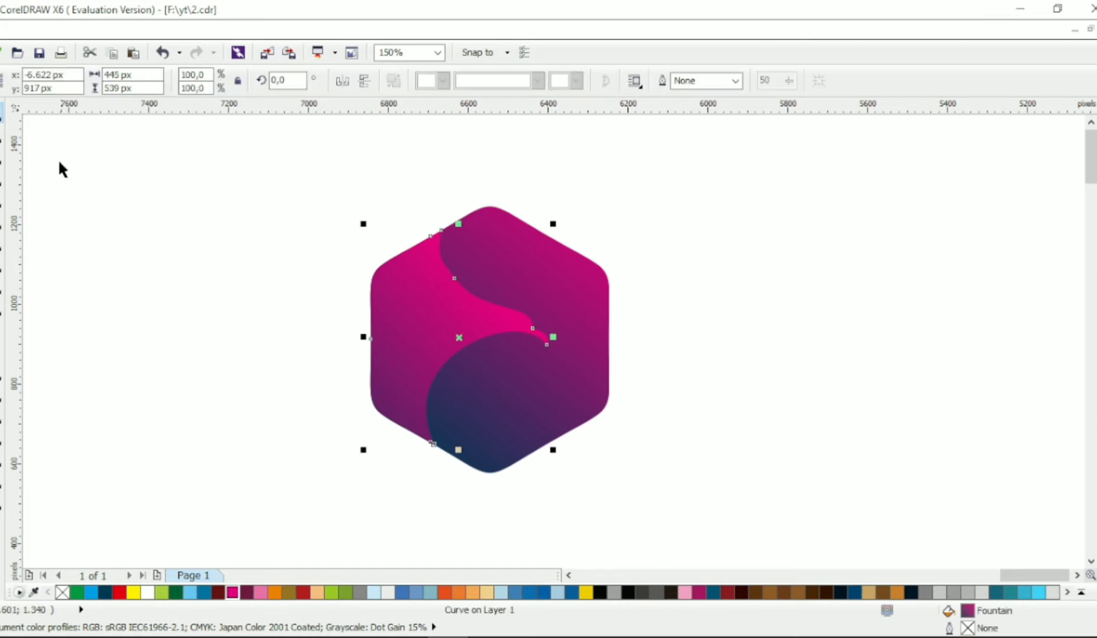
click(3, 135)
double_click(453, 277)
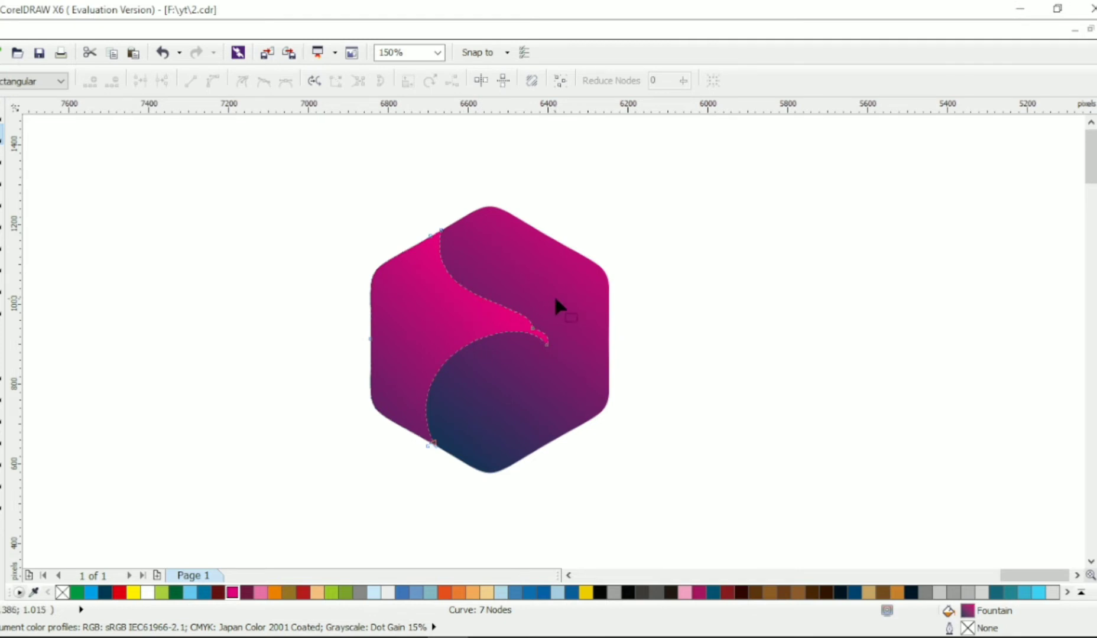
scroll(525, 318, up, 1)
click(540, 339)
drag(539, 284, 547, 266)
click(2, 112)
click(173, 179)
scroll(345, 234, down, 1)
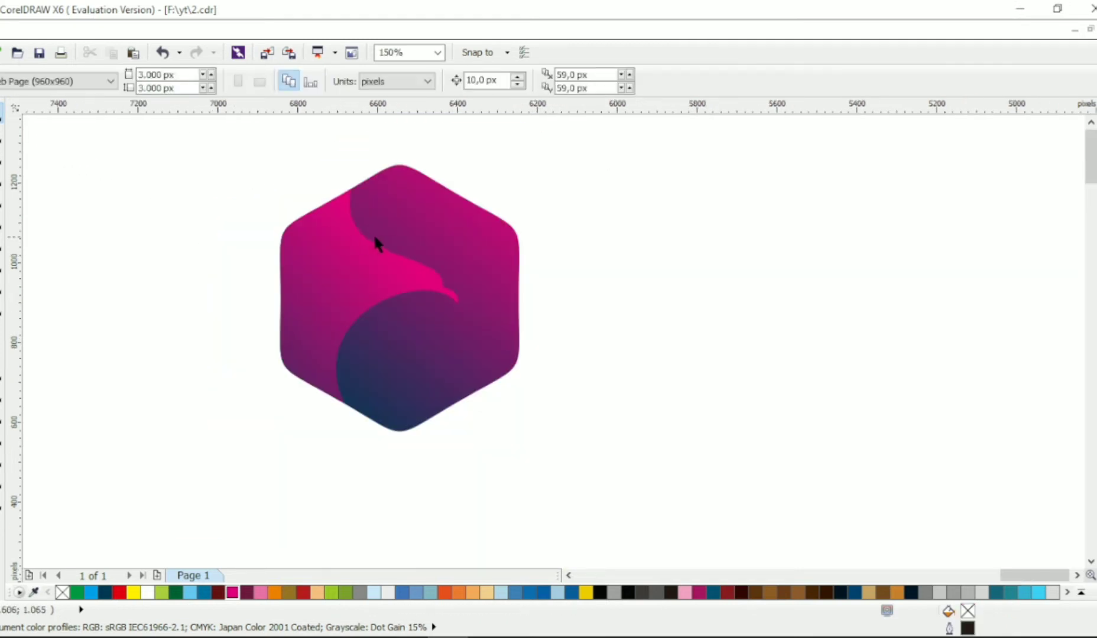
scroll(573, 245, up, 1)
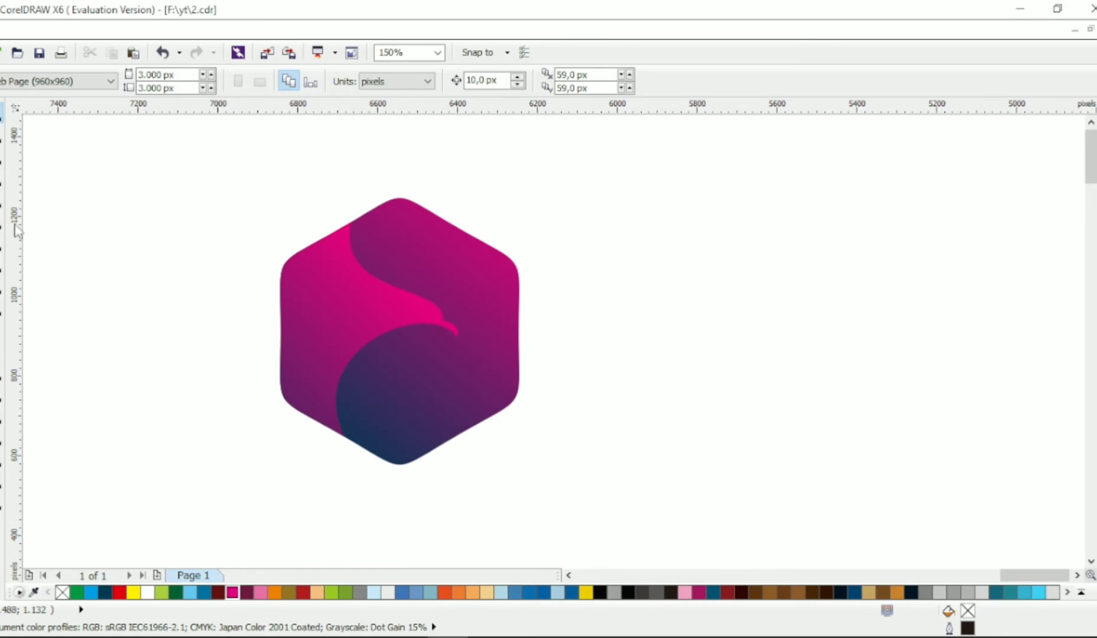
Draw a second closed five-node Bezier shape covering the hexagon's left side, with its inner edge running through the bird's head.
click(1, 196)
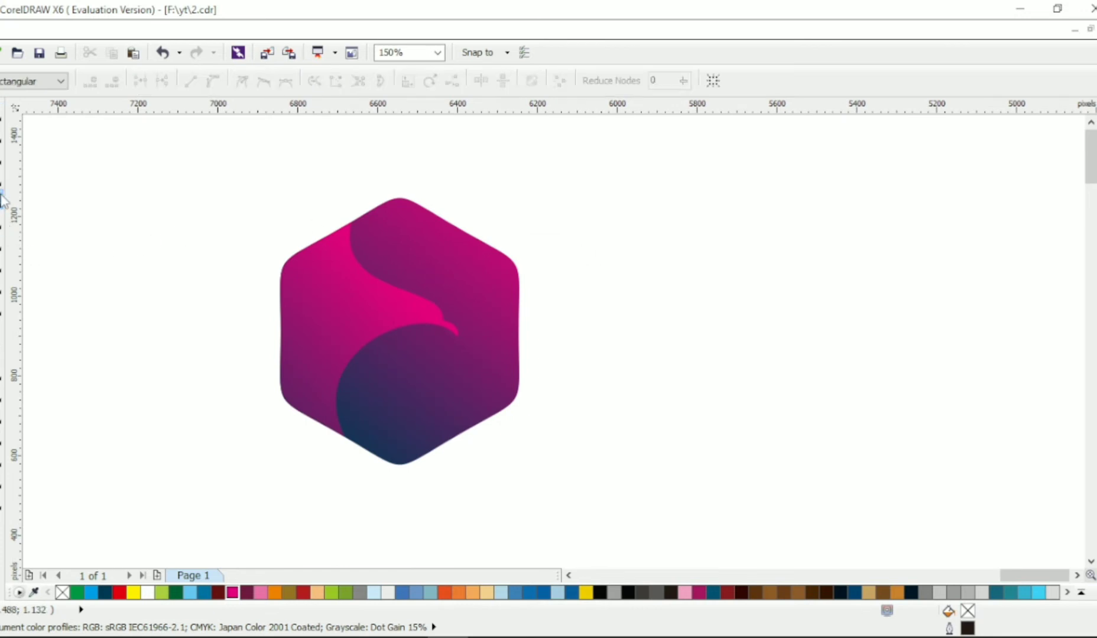
click(431, 180)
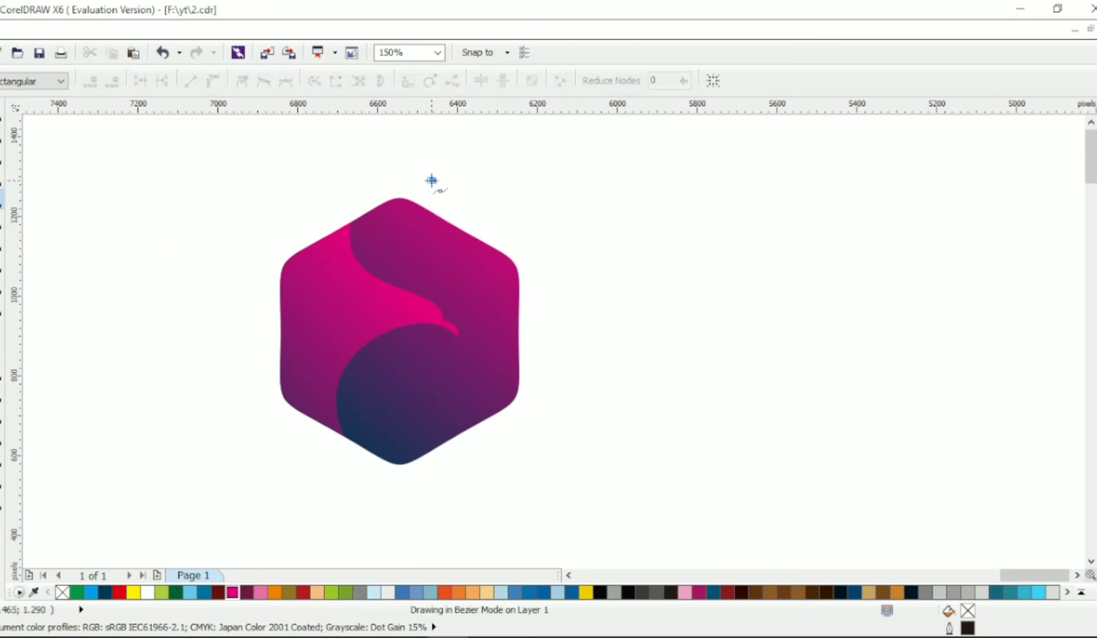
click(412, 309)
click(384, 489)
click(174, 412)
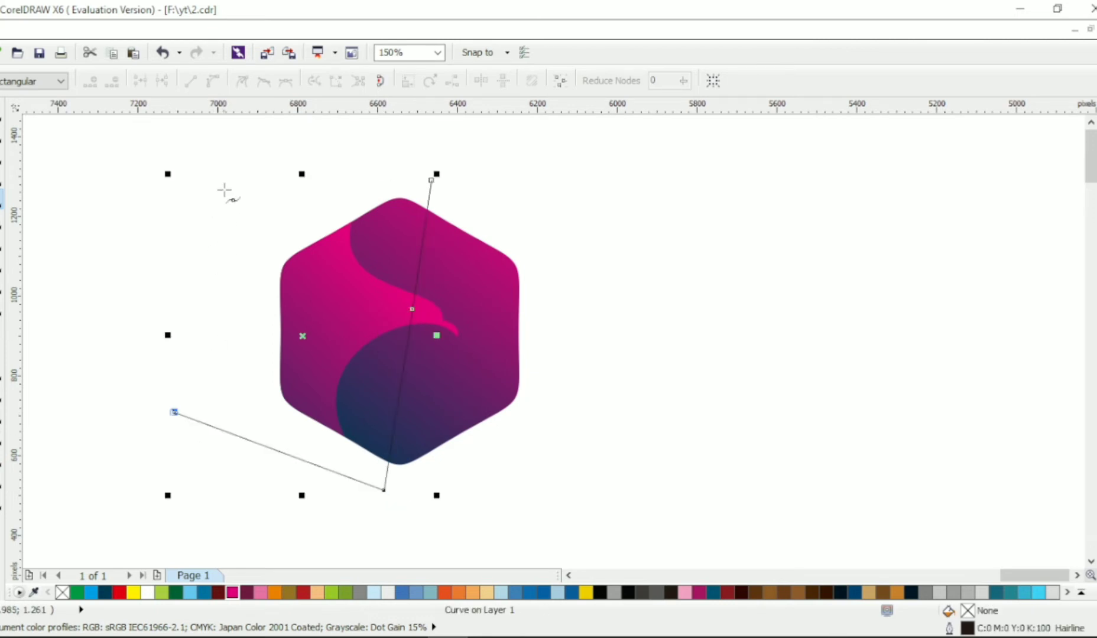
click(225, 189)
click(432, 181)
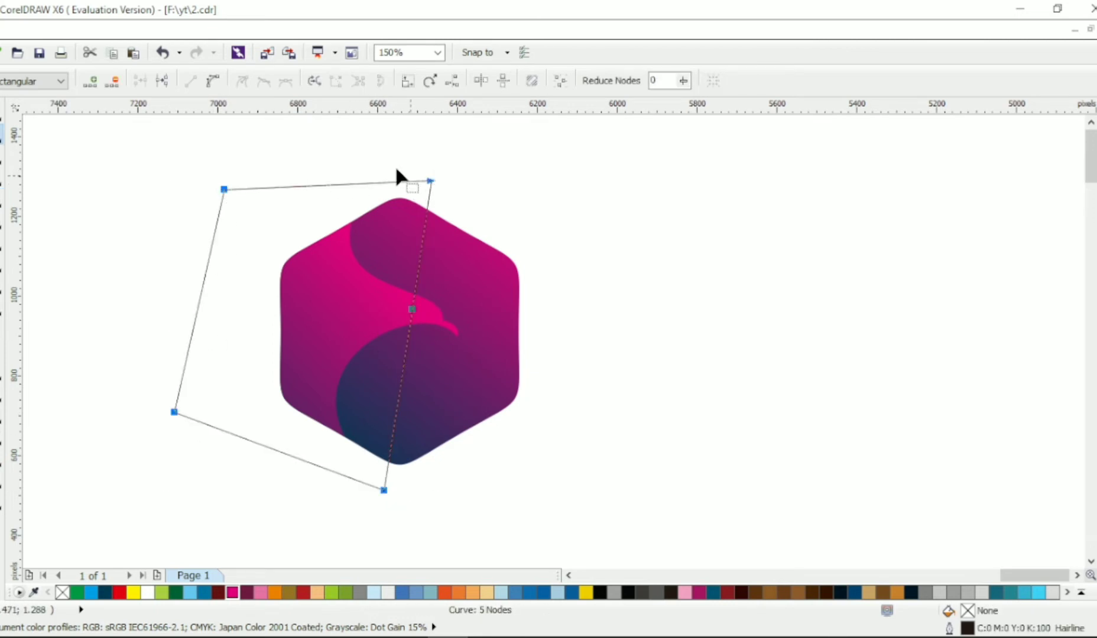
Convert the second shape's segments to curves, bow its inner edge leftward above and below the head, and move its bottom inner node outward.
click(214, 81)
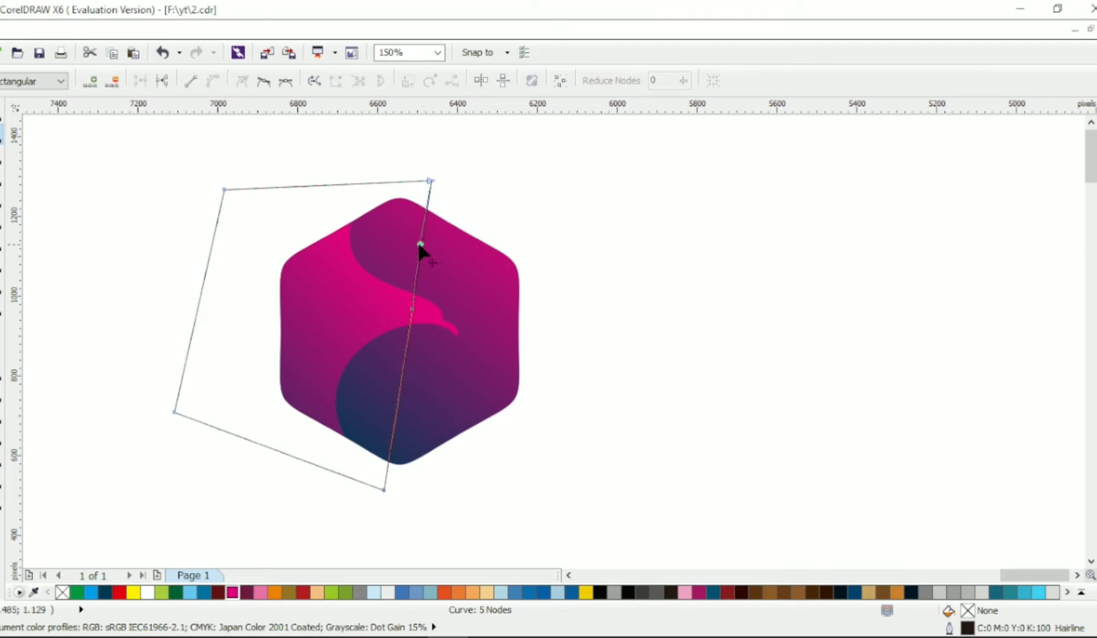
drag(421, 248, 372, 234)
drag(398, 395, 364, 392)
drag(383, 489, 455, 503)
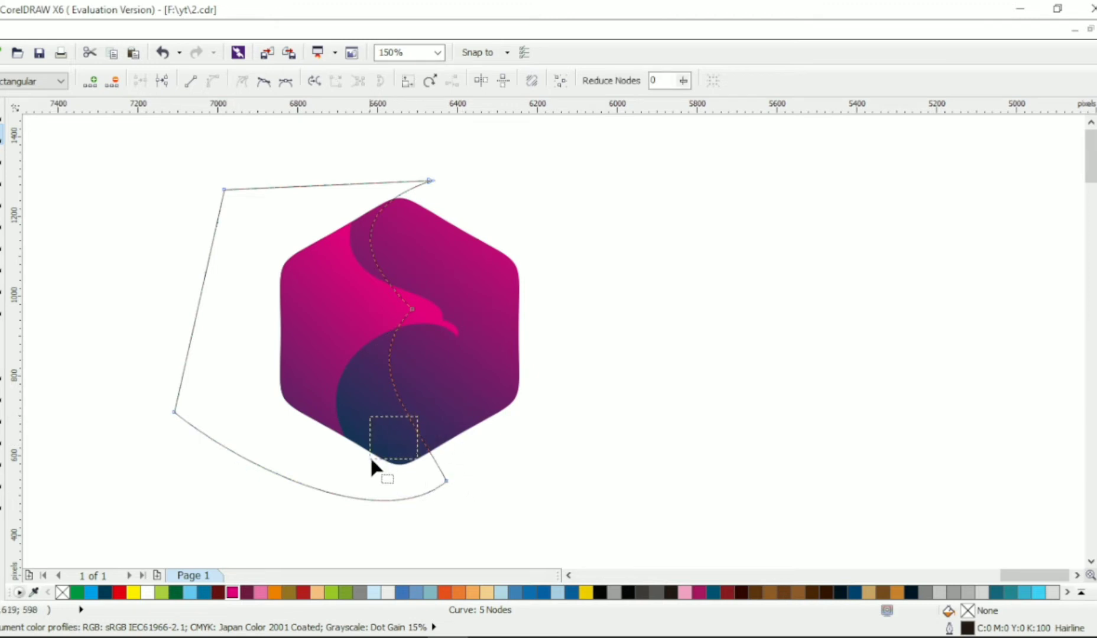
Refine the curve handles and top node so the second shape's inner edge flows smoothly through the hexagon's top and bottom.
drag(371, 459, 371, 459)
click(445, 480)
drag(414, 417, 358, 459)
drag(430, 180, 454, 168)
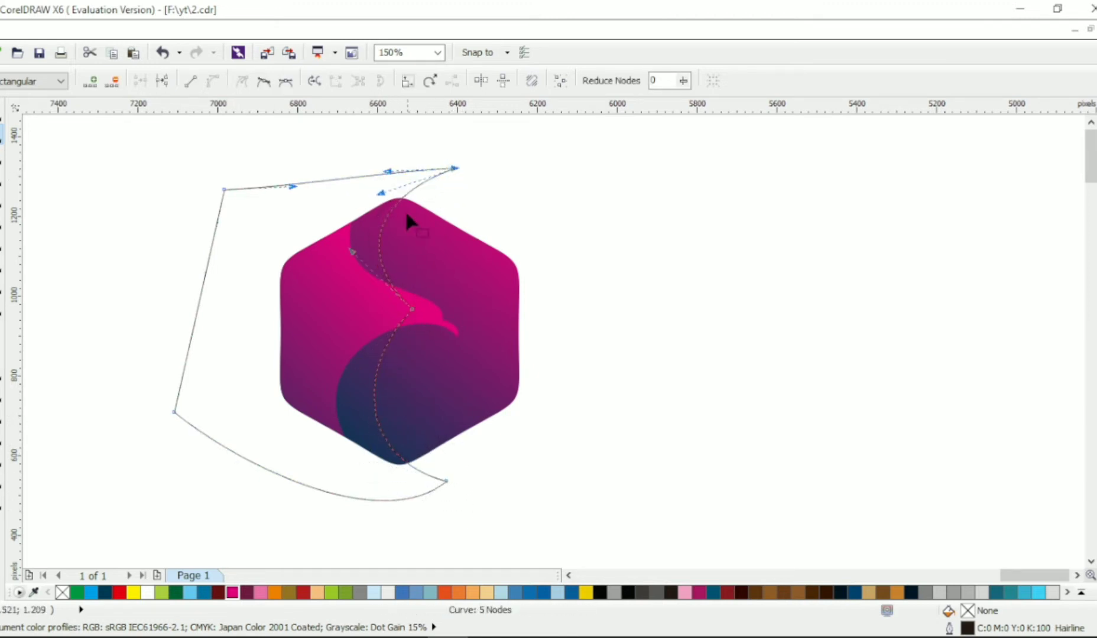
drag(380, 194, 399, 187)
drag(349, 253, 348, 261)
Intersect the curved second shape with the hexagon and delete its original outline.
click(1, 112)
shift+click(384, 260)
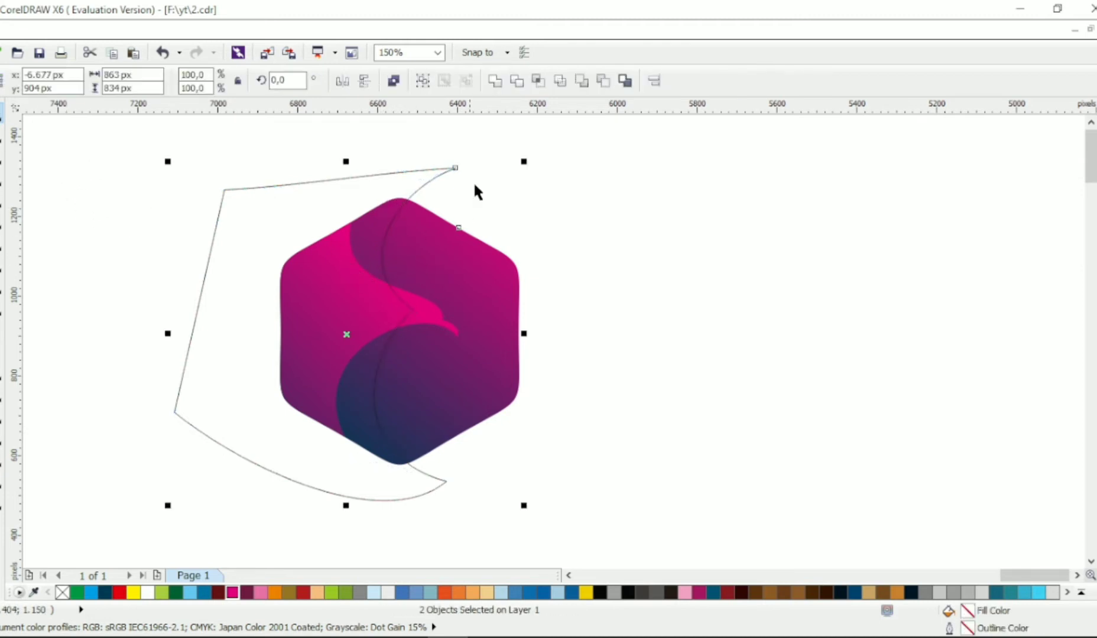
click(537, 81)
click(322, 196)
key(Delete)
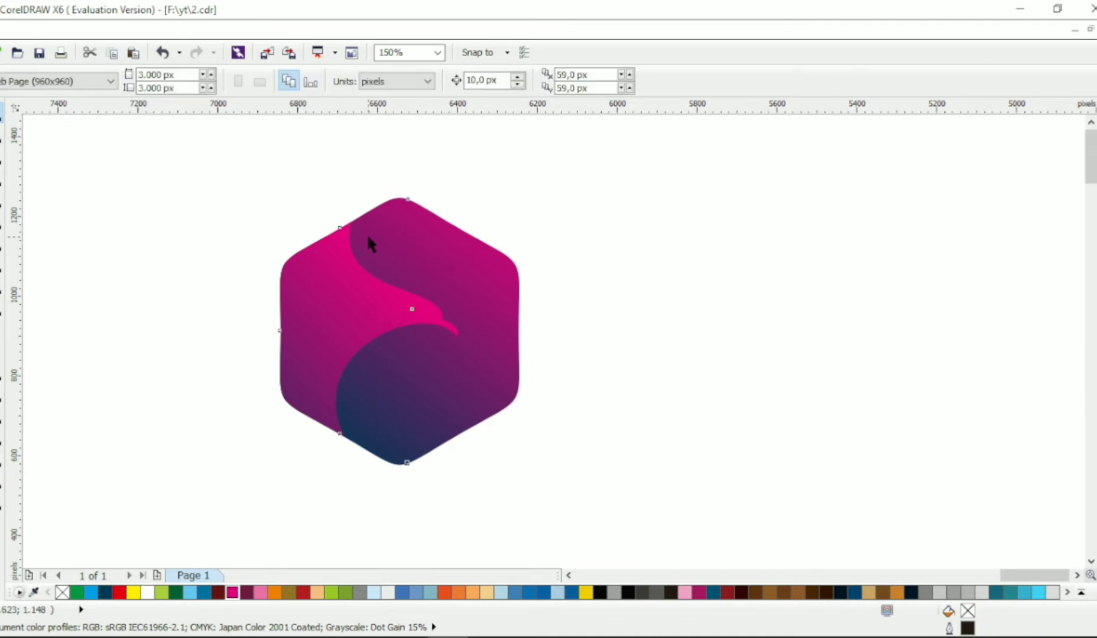
Shift the new intersected piece's linear gradient toward the lower left so it stands out from the hexagon.
click(367, 233)
click(2, 501)
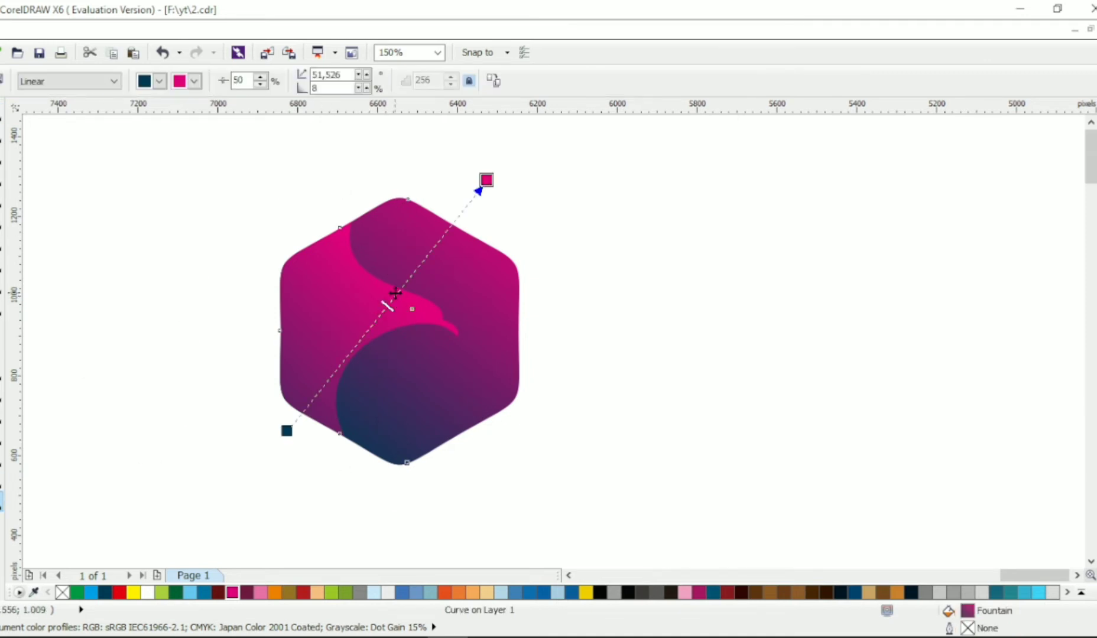
drag(389, 302, 362, 335)
click(2, 112)
click(57, 232)
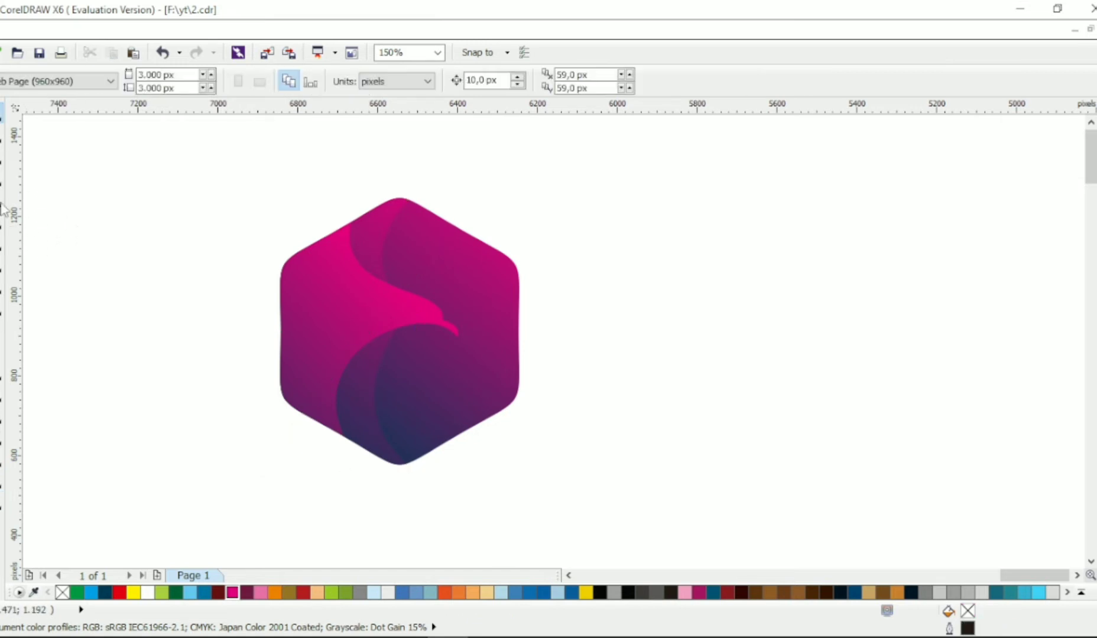
Draw a closed seven-node Bezier shape around the hexagon's left side, with its inner edge passing near the bird's beak.
click(1, 199)
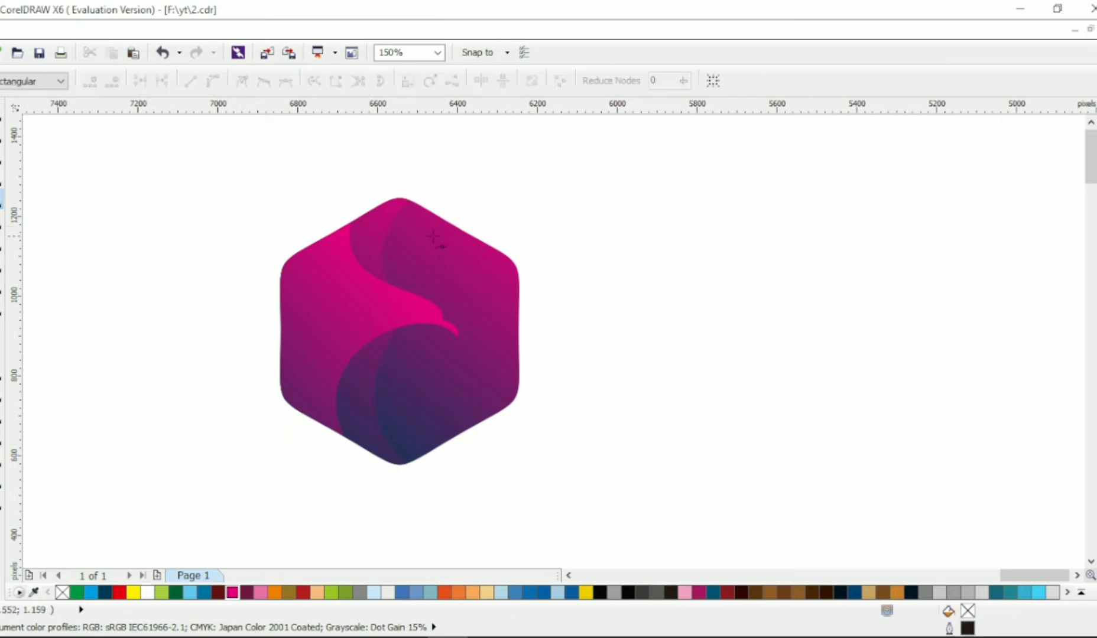
click(479, 214)
click(433, 314)
click(464, 462)
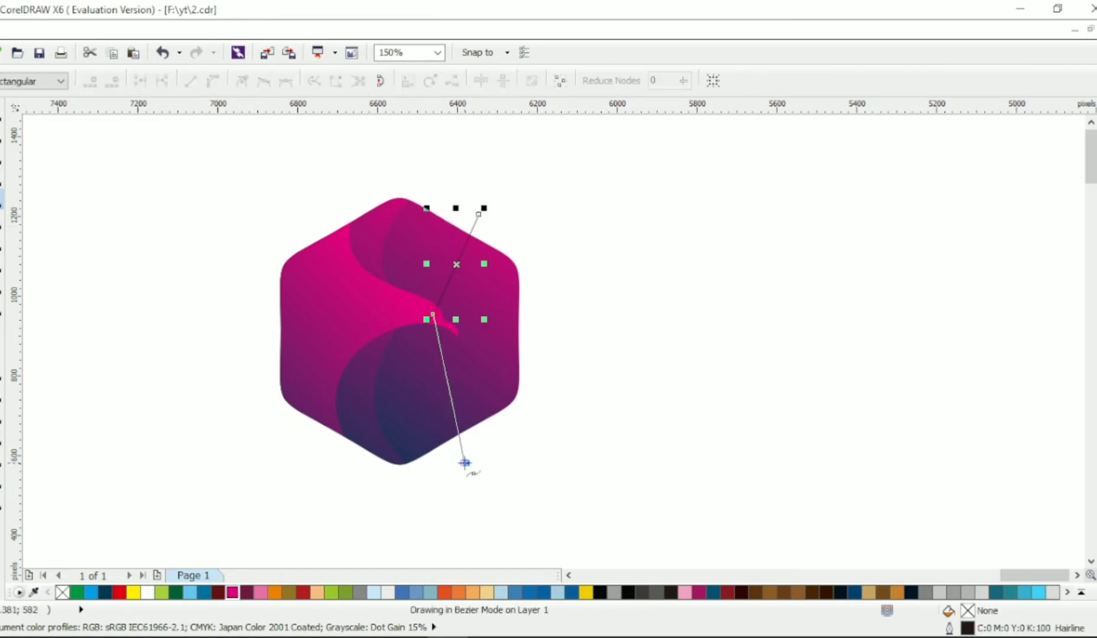
click(379, 523)
click(198, 436)
click(247, 199)
click(408, 145)
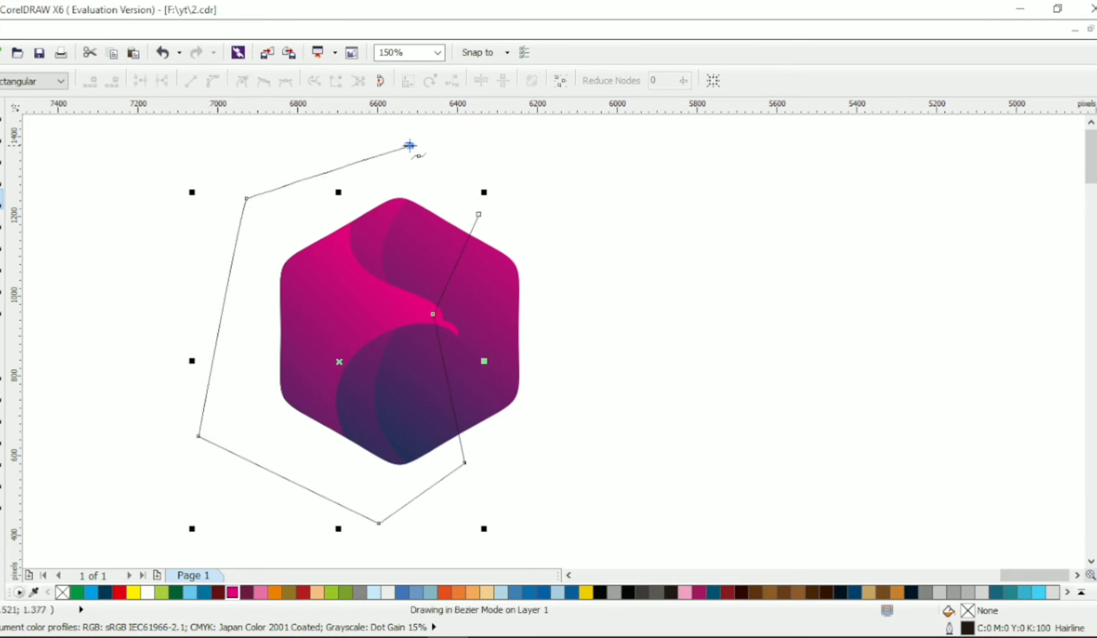
click(479, 213)
Convert the seven-node shape's segments to curves and bow its inner edge leftward above and below the beak.
click(140, 81)
click(191, 82)
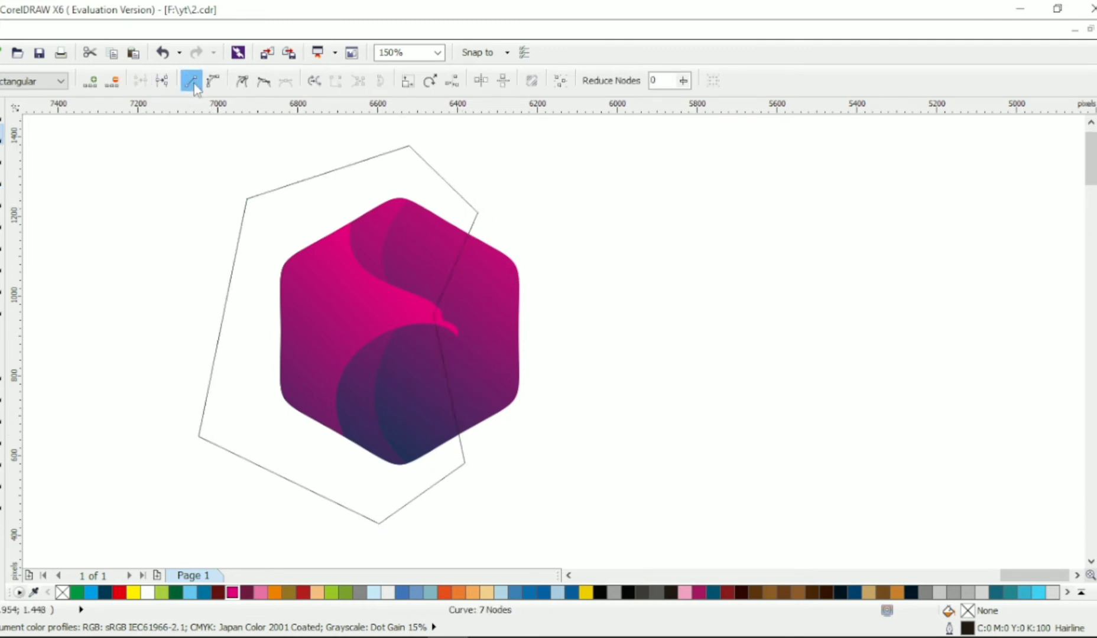
click(213, 82)
drag(450, 273, 411, 263)
drag(450, 392, 408, 397)
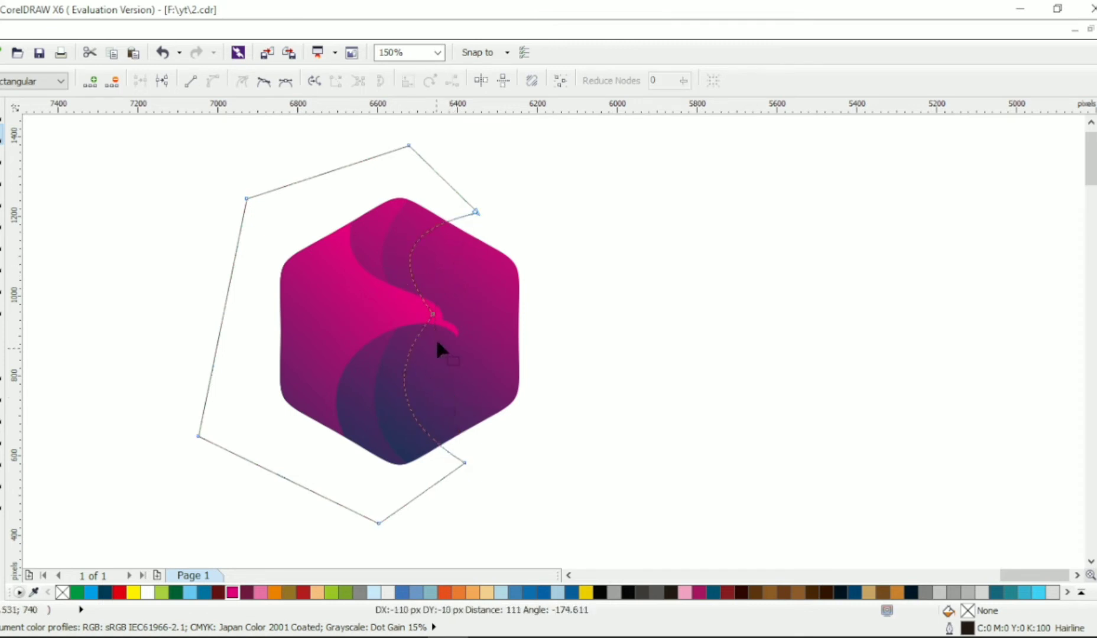
Move the middle node onto the bird's head, pull the lower inner node outward, and round the curve below the head.
drag(431, 315, 436, 320)
drag(396, 370, 373, 321)
drag(464, 463, 493, 452)
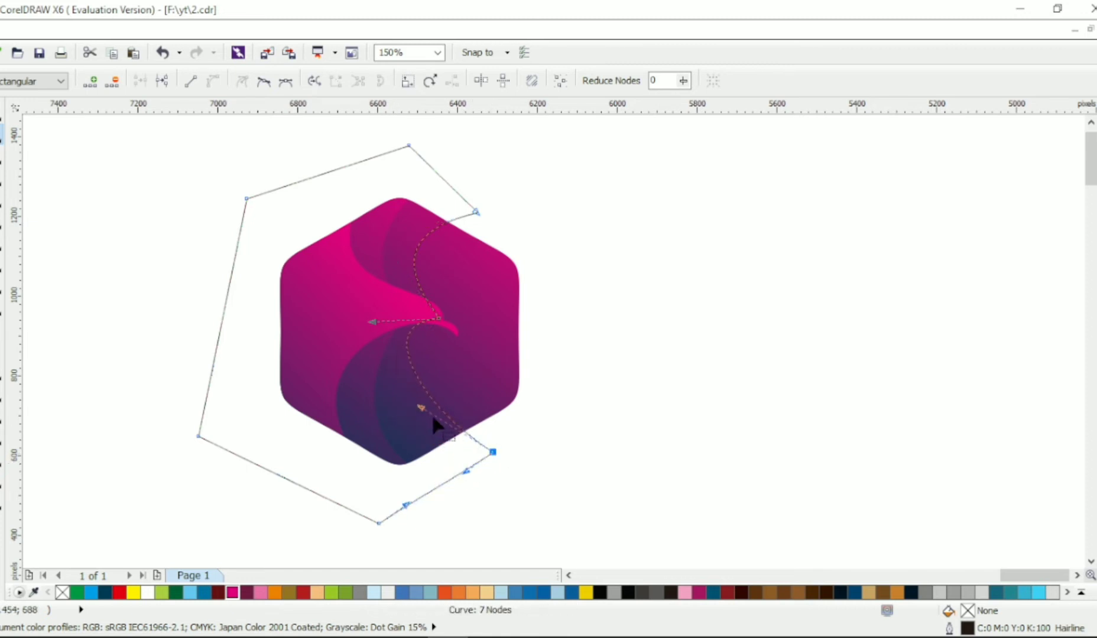
drag(419, 407, 399, 460)
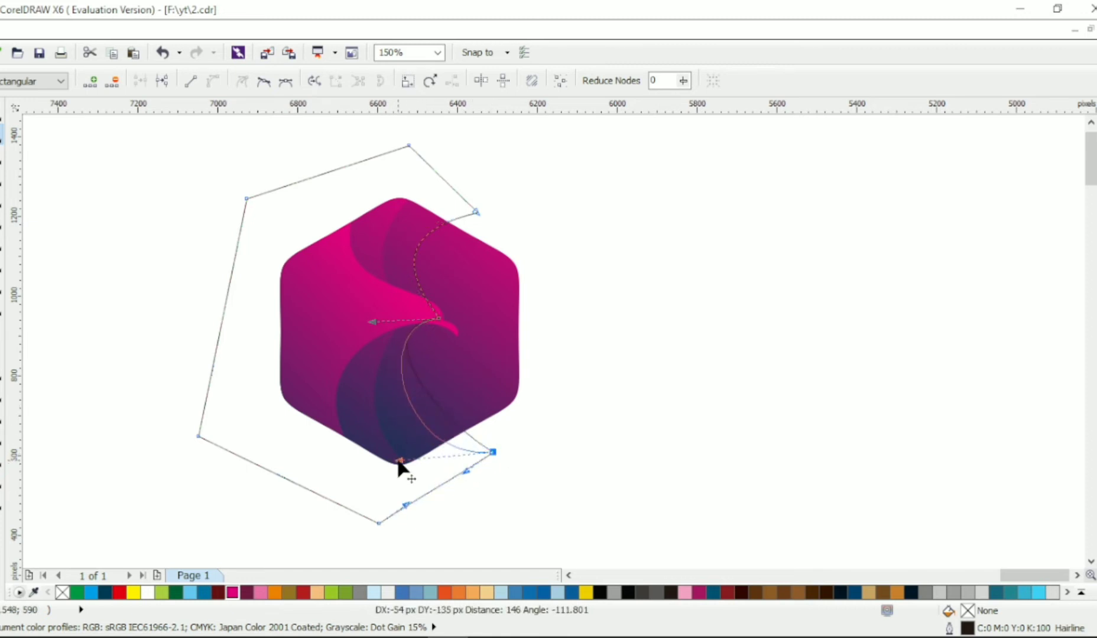
click(437, 318)
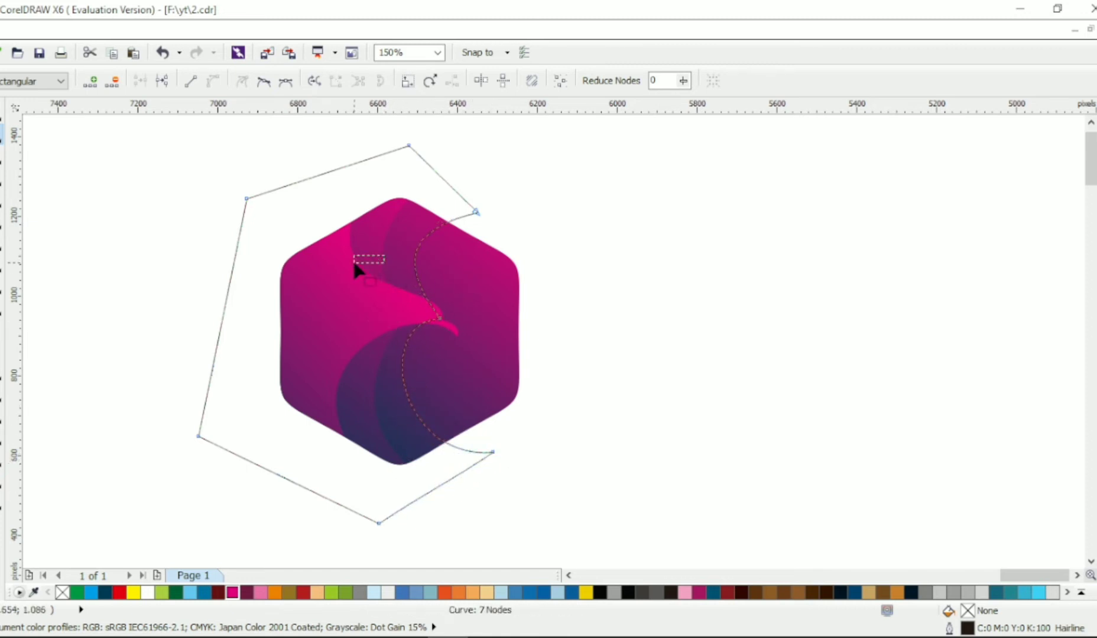
Adjust the top inner node and curve handles to round the shape's inner edge above the head.
drag(355, 264, 354, 264)
drag(390, 292, 447, 327)
drag(387, 252, 364, 259)
drag(477, 212, 434, 210)
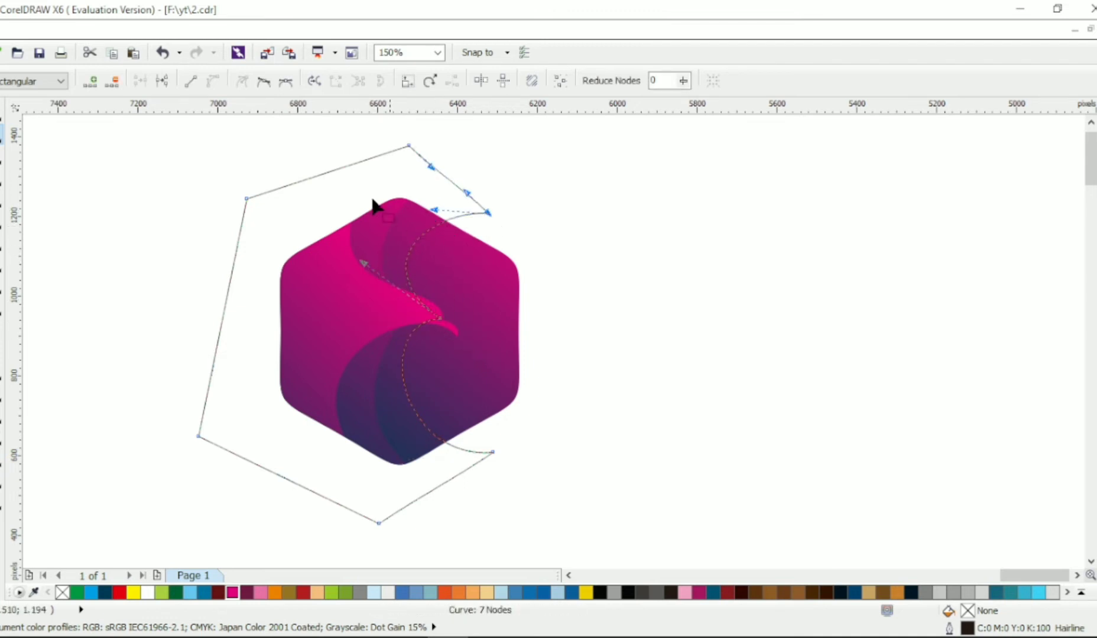
Intersect the seven-node shape with the hexagon and delete its original outline.
click(2, 113)
shift+click(440, 250)
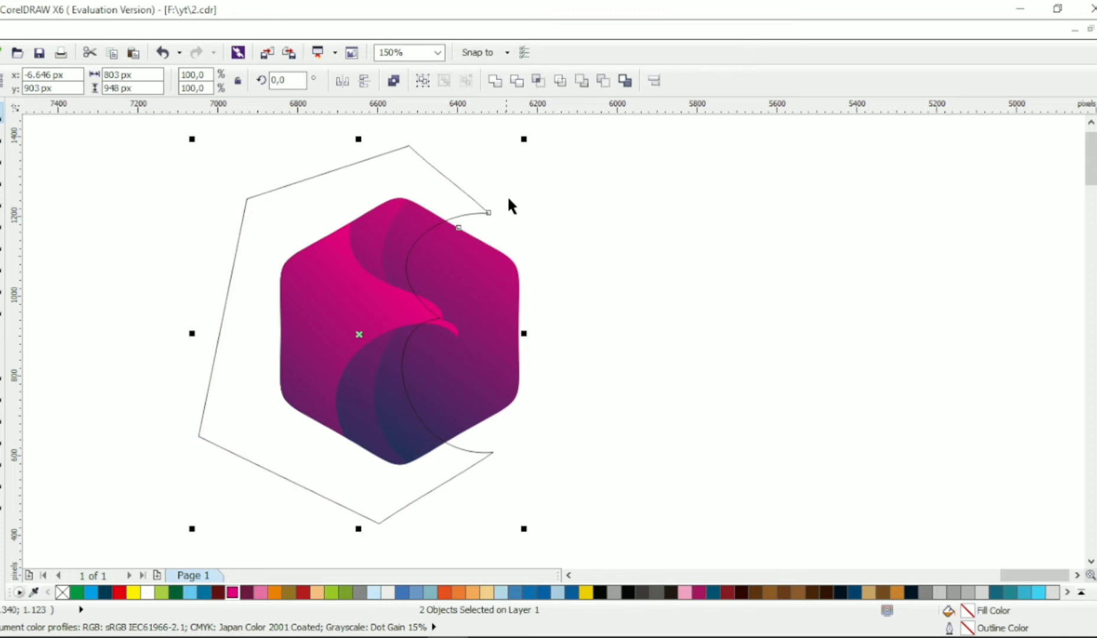
click(543, 86)
click(413, 152)
key(Delete)
Shift the layered background pieces' linear gradients toward the lower left to separate the two curved bands.
click(409, 234)
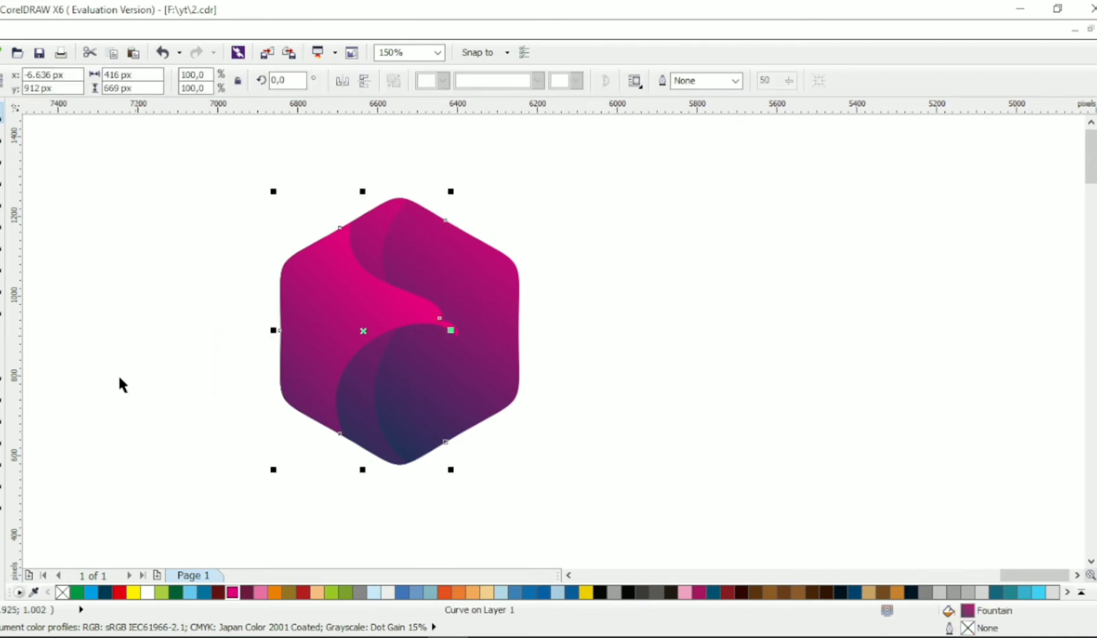
click(1, 504)
drag(416, 271, 386, 305)
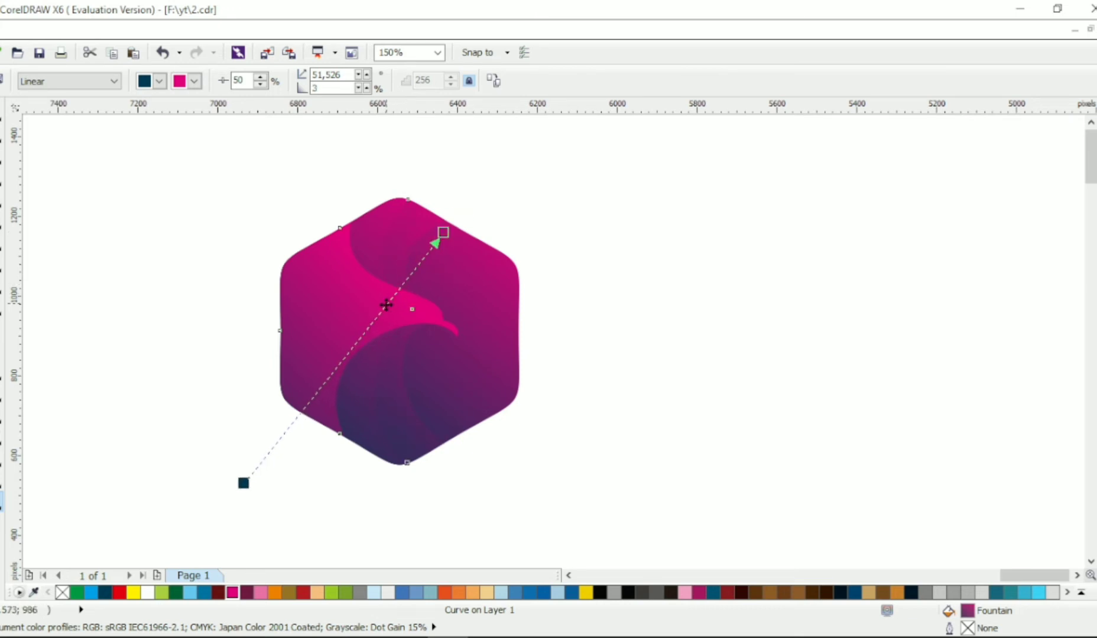
click(1, 112)
click(224, 232)
Add two neighbouring nodes on the lower neck curve of the bird piece and select both.
scroll(366, 301, left, 2)
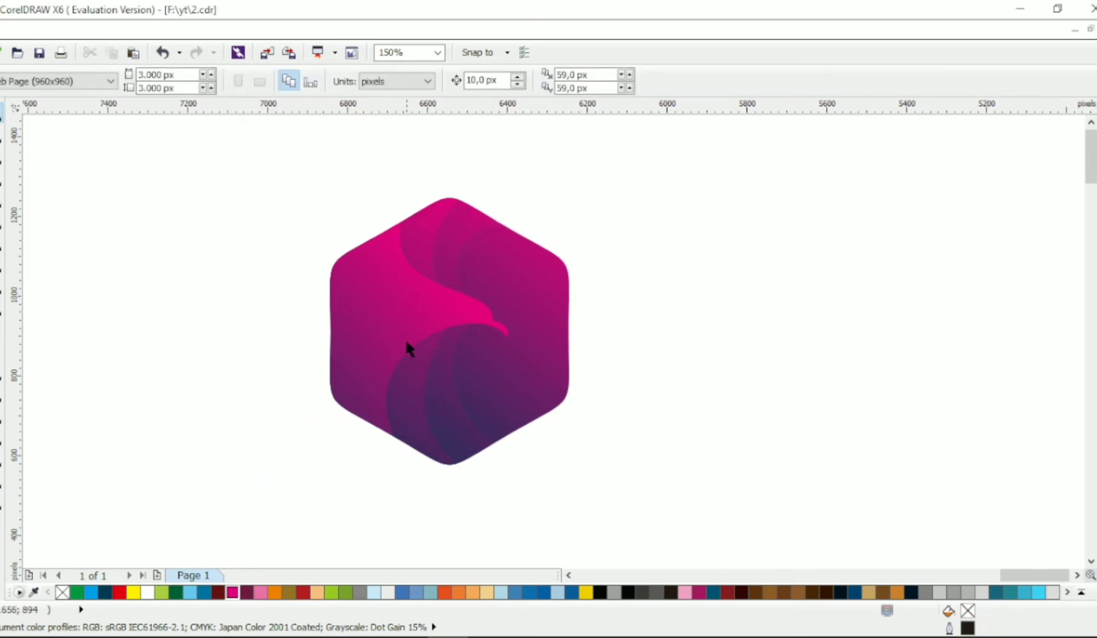
click(2, 134)
click(367, 335)
scroll(384, 359, up, 1)
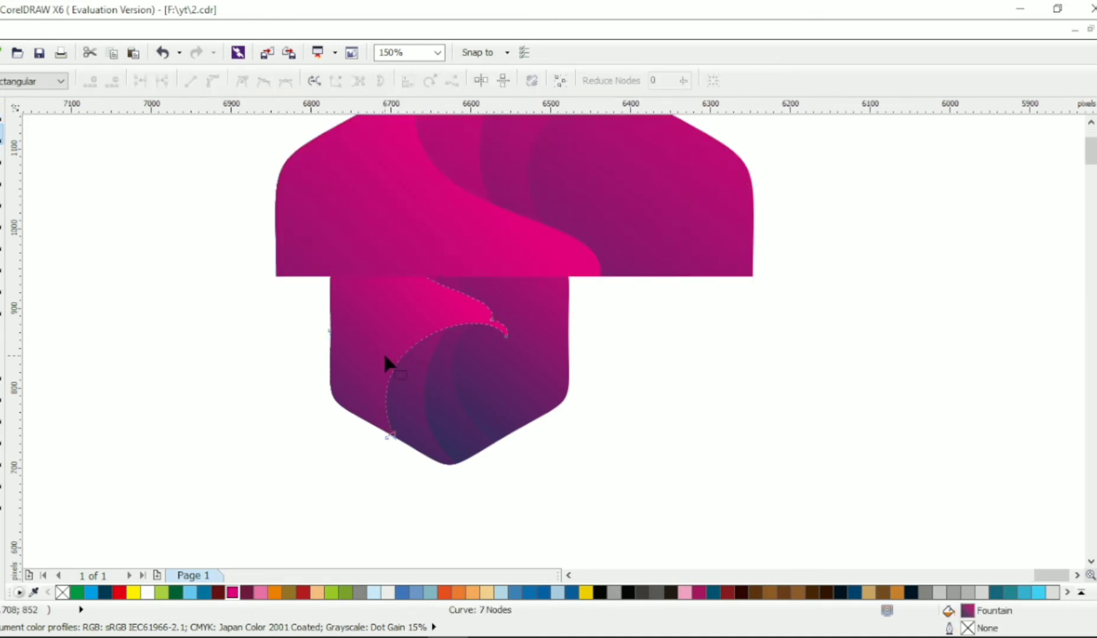
double_click(409, 361)
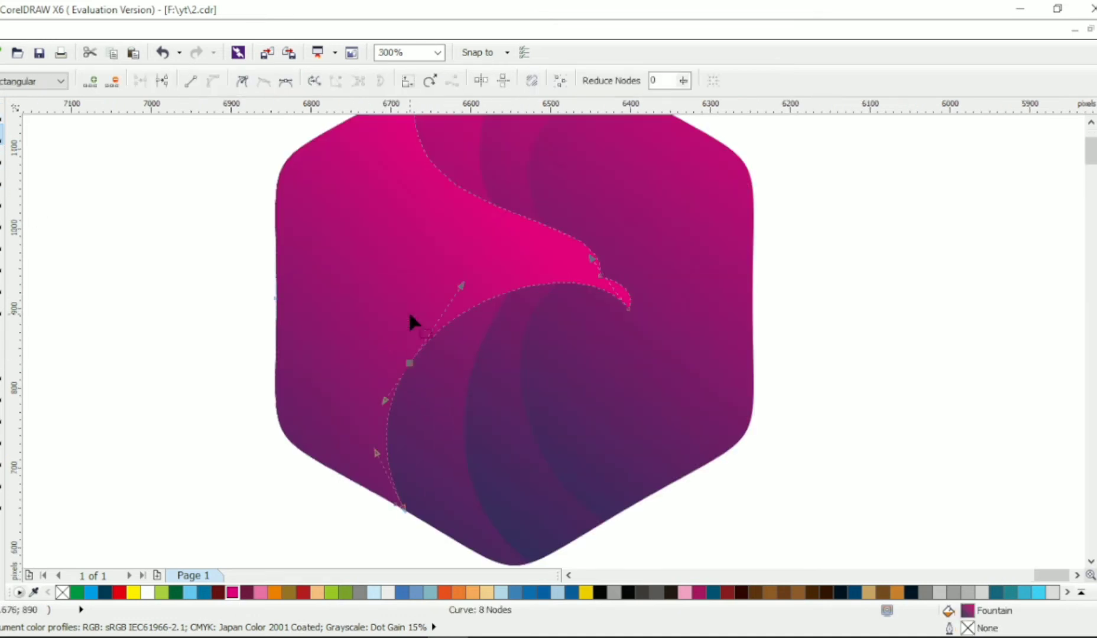
double_click(431, 338)
drag(375, 289, 367, 280)
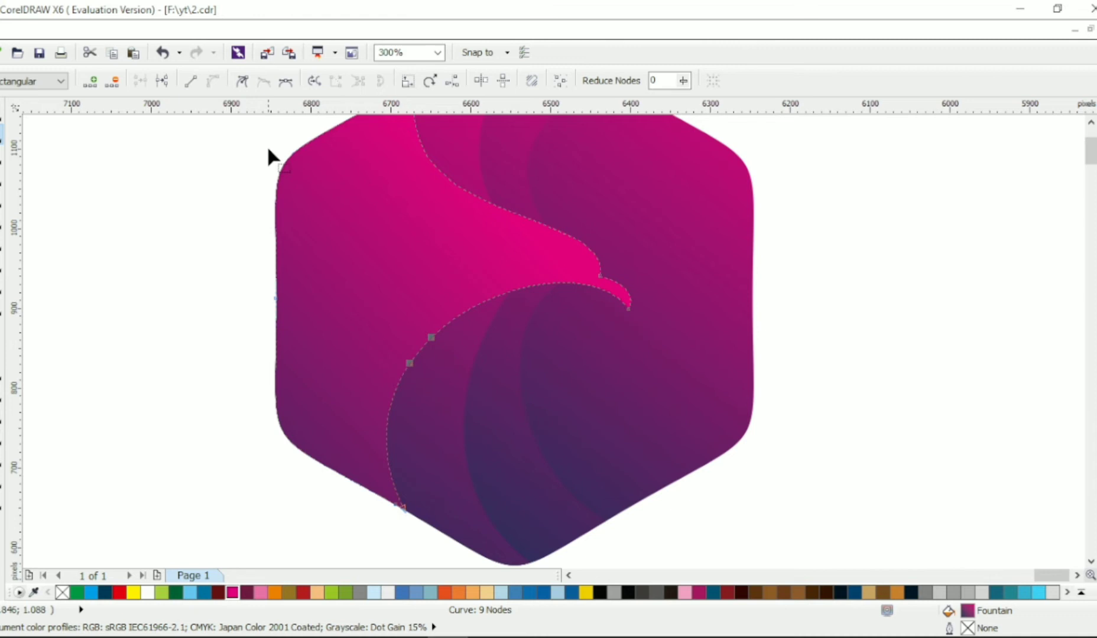
Make the two neck nodes cusps, pull the lower one upward into a pointed feather notch, and curve its outer edge.
click(243, 83)
click(451, 355)
drag(407, 361, 427, 305)
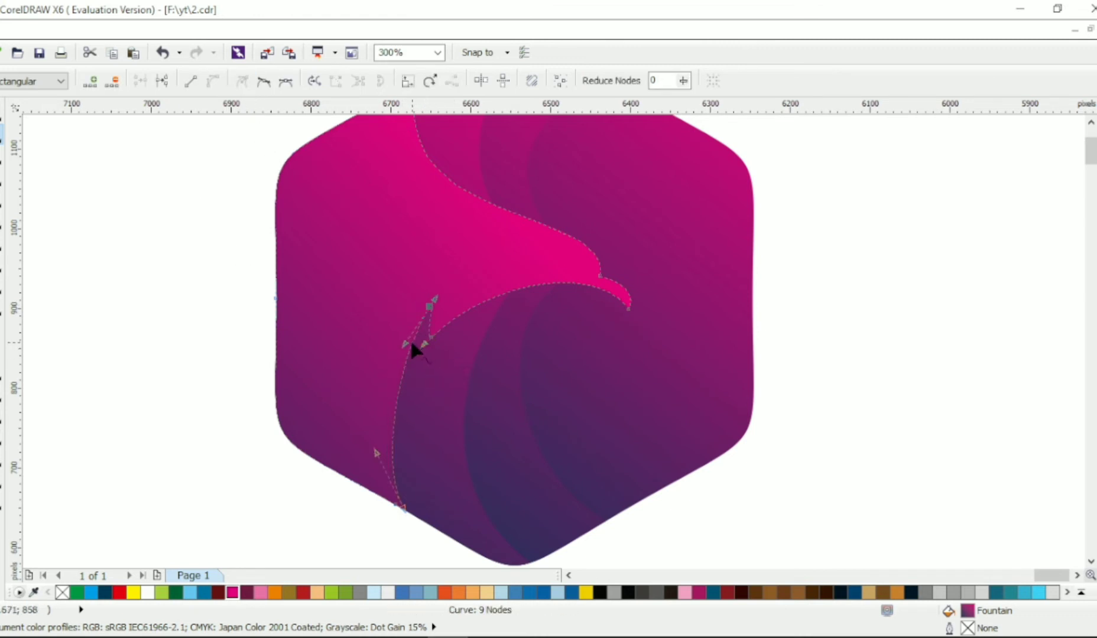
drag(408, 342, 375, 365)
click(446, 427)
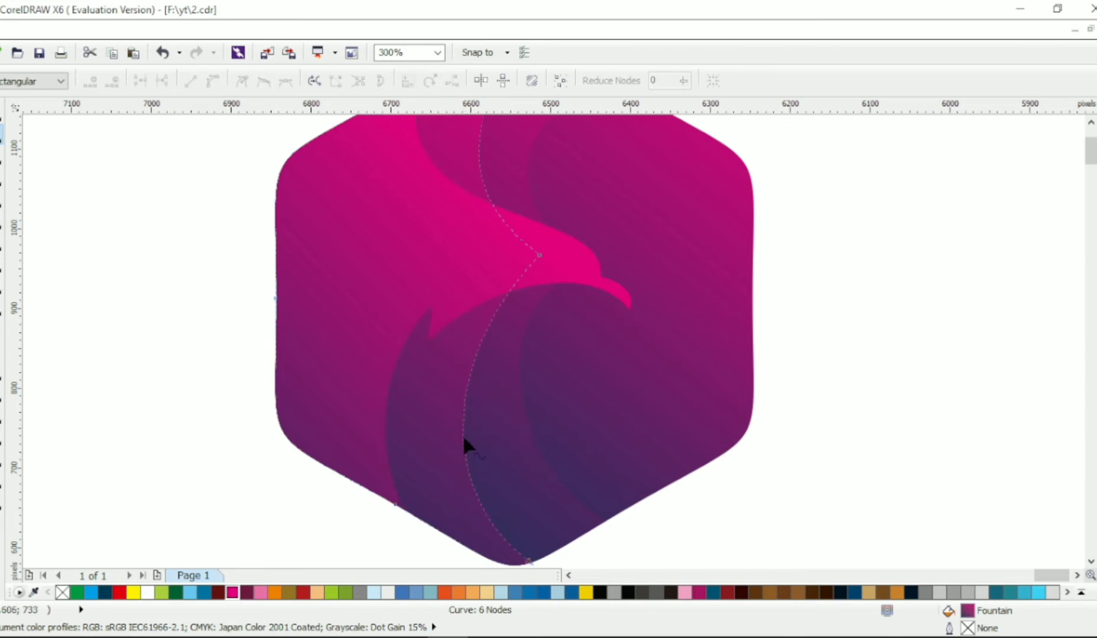
Reshape the bird's beak by moving the notch node slightly up and outward and adjusting the handle at the beak tip.
click(2, 112)
click(153, 171)
scroll(474, 209, up, 1)
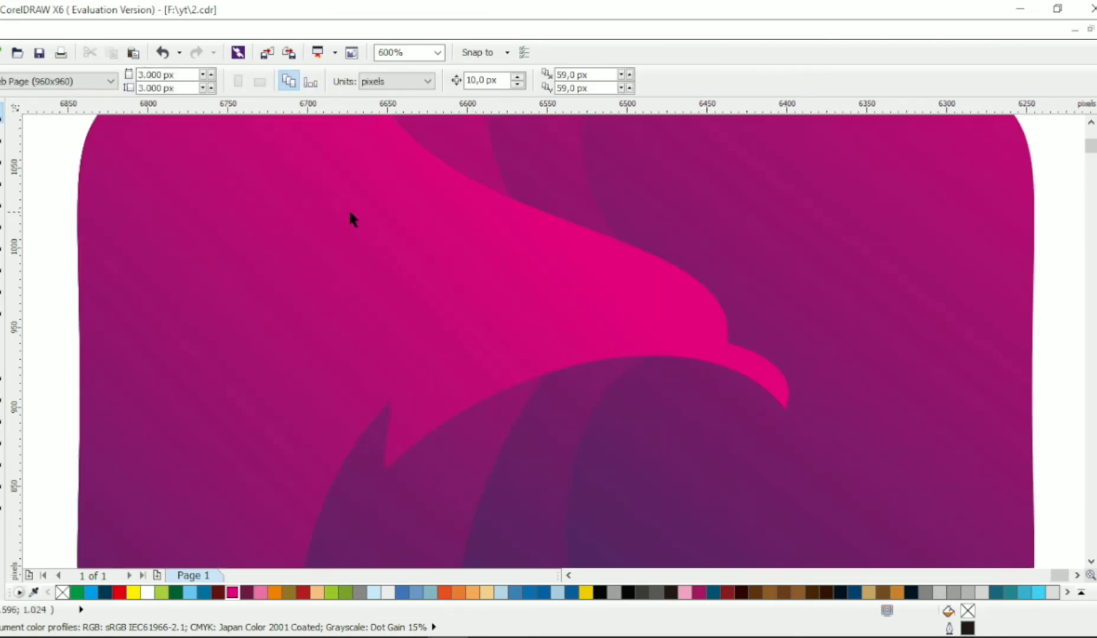
click(1, 206)
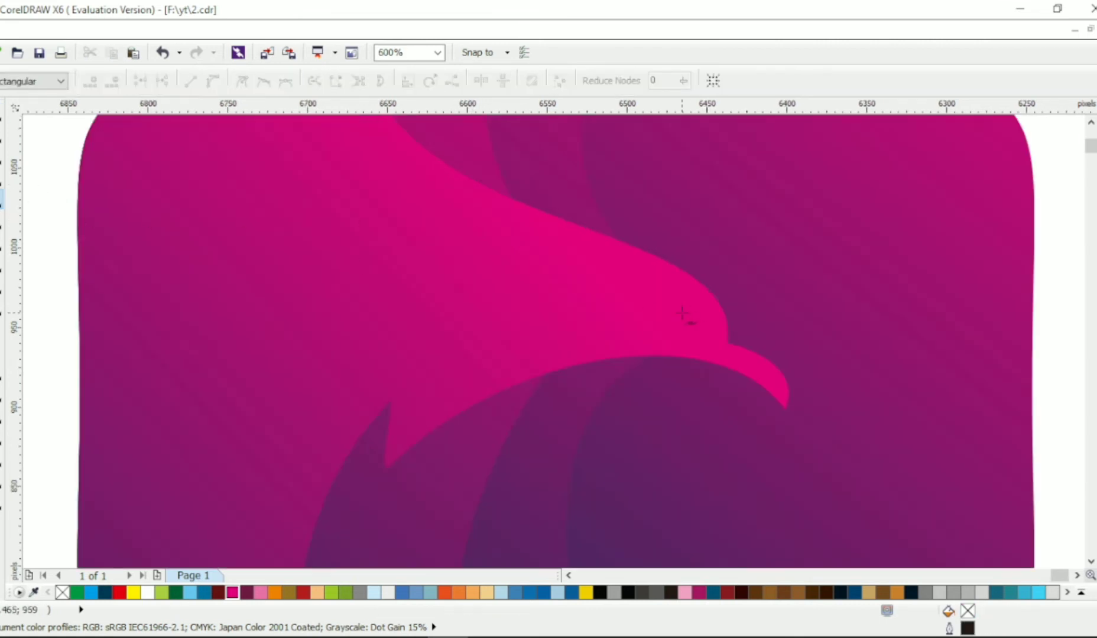
click(1, 134)
click(698, 321)
drag(728, 343, 766, 342)
drag(799, 377, 797, 384)
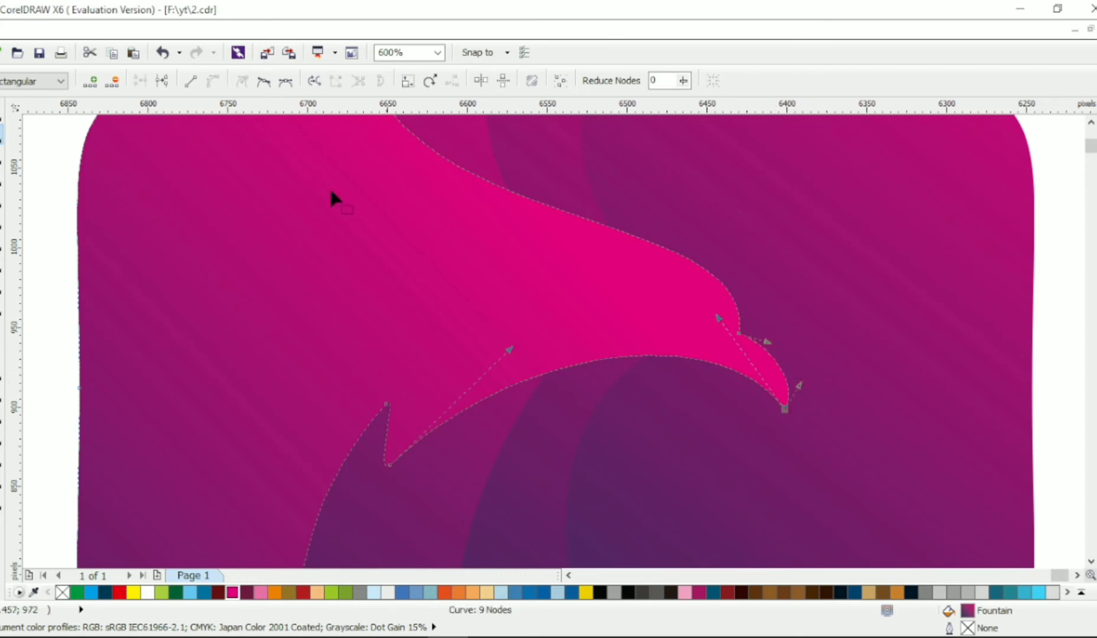
Draw a small closed two-node Bezier shape for the eye on the bird's head and convert it to curves.
click(1, 199)
click(702, 311)
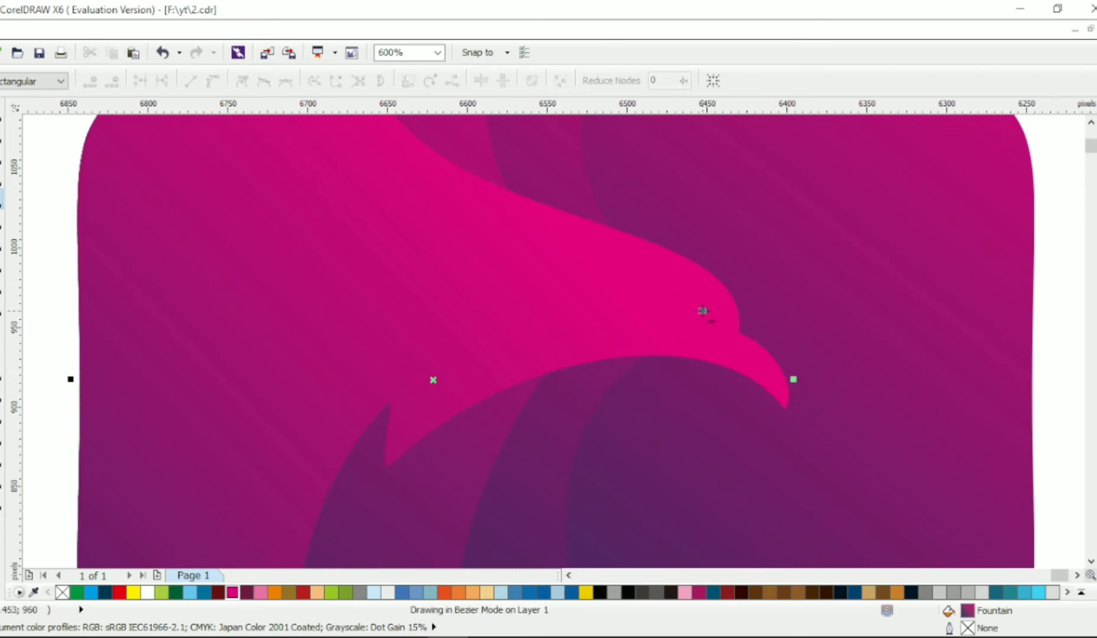
click(676, 284)
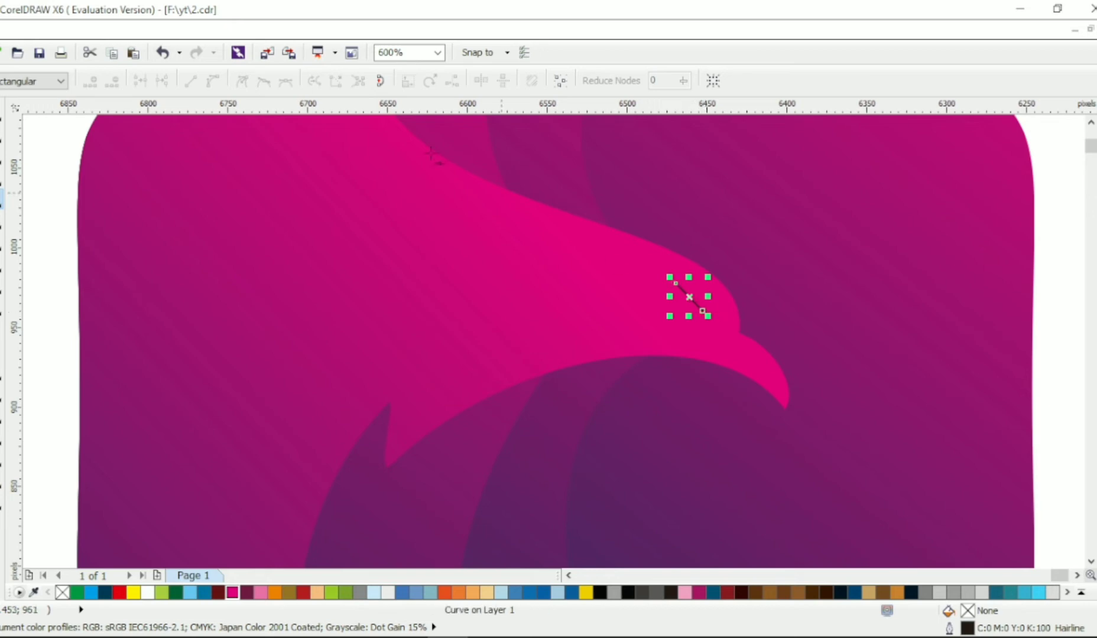
key(F10)
click(213, 81)
Bend the eye's lower edge into a rounded curve and move the eye closer to the beak.
scroll(685, 282, up, 1)
mouse_move(690, 308)
mouse_down()
mouse_move(669, 324)
mouse_move(696, 312)
mouse_move(703, 338)
mouse_move(681, 307)
mouse_up()
click(1, 113)
drag(711, 341, 734, 347)
drag(704, 313, 722, 341)
Trim the eye shape out of the bird piece and delete the eye outline.
click(724, 341)
shift+click(614, 288)
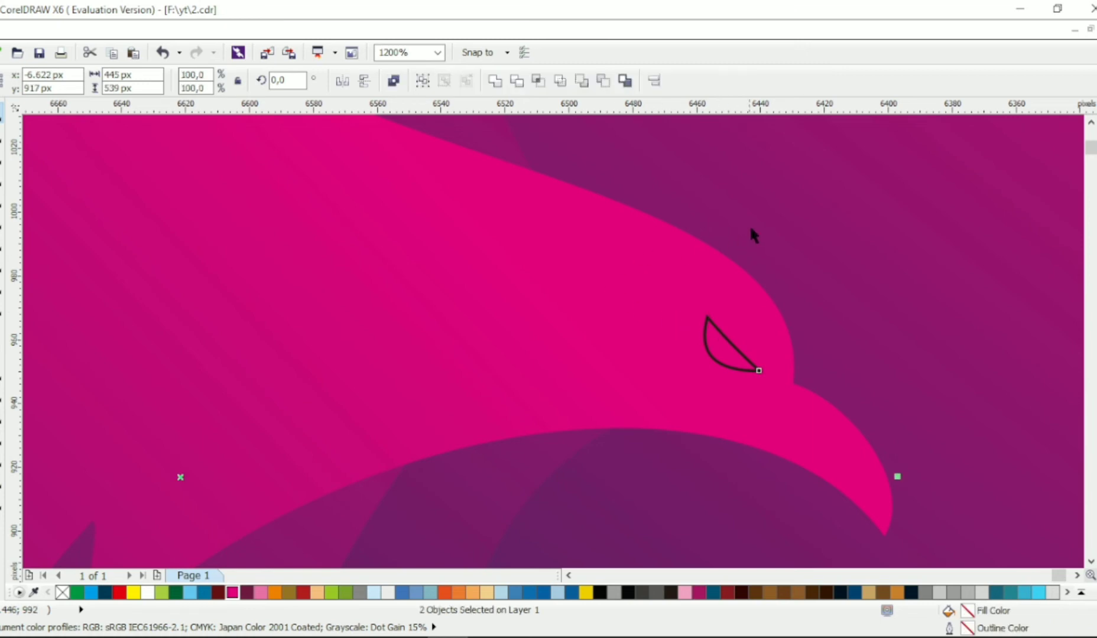
click(721, 342)
click(516, 81)
key(Delete)
Move the magenta end of the bird piece's linear gradient downward, to an angle of about 40.6°.
scroll(676, 320, down, 3)
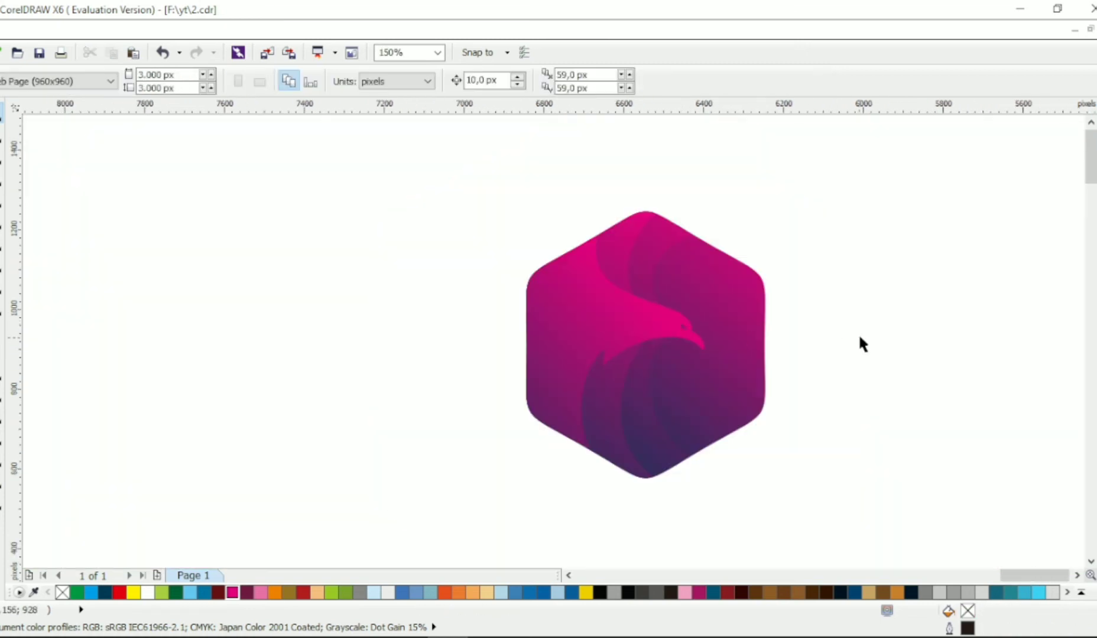
scroll(764, 331, right, 1)
scroll(781, 301, right, 1)
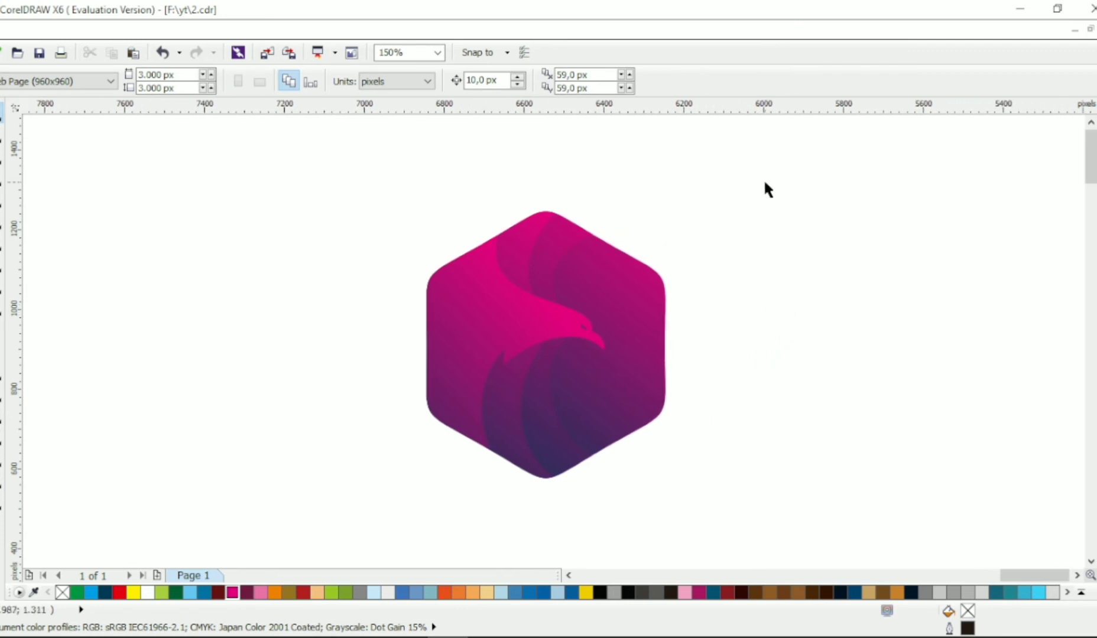
click(501, 331)
click(3, 510)
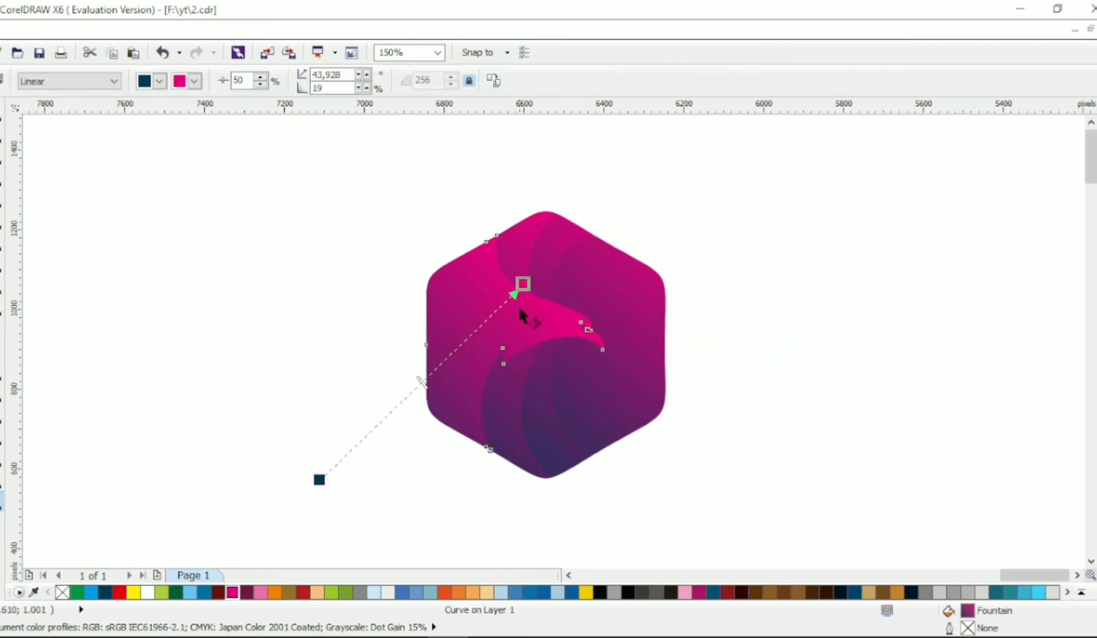
drag(522, 285, 519, 310)
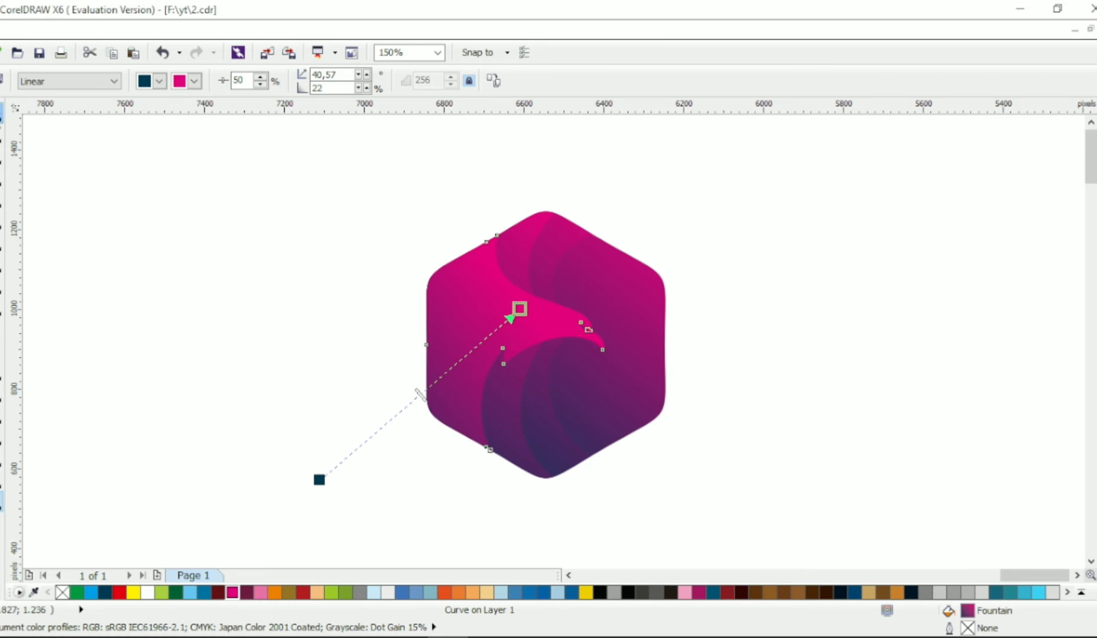
Group the four pieces of the hexagon logo and move the group straight up to free space below it.
click(2, 112)
click(339, 169)
drag(331, 147, 749, 492)
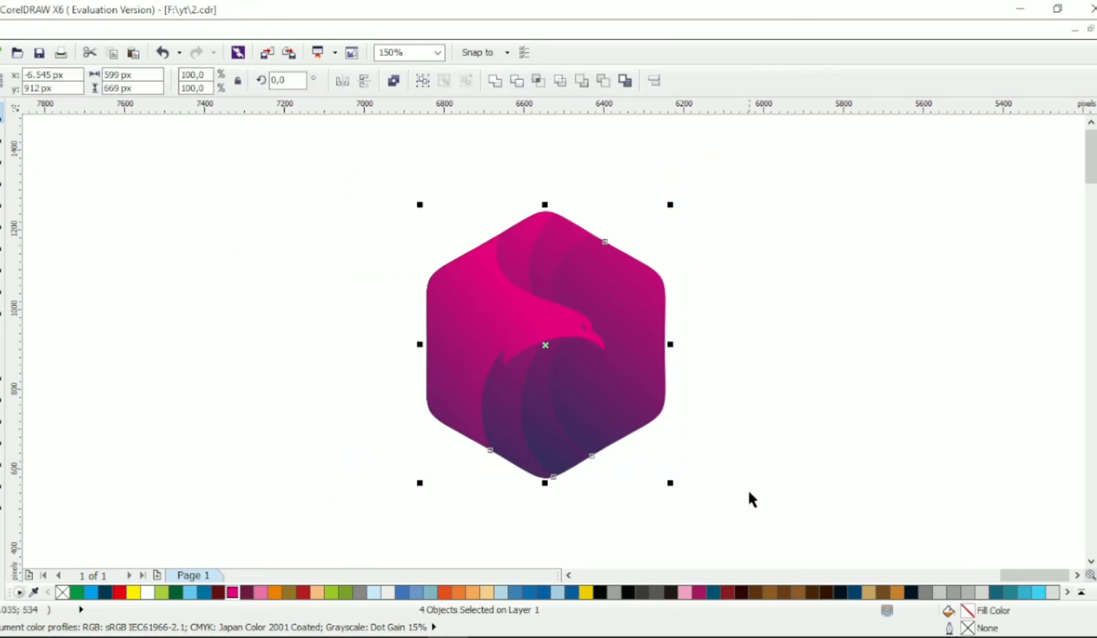
key(ctrl+g)
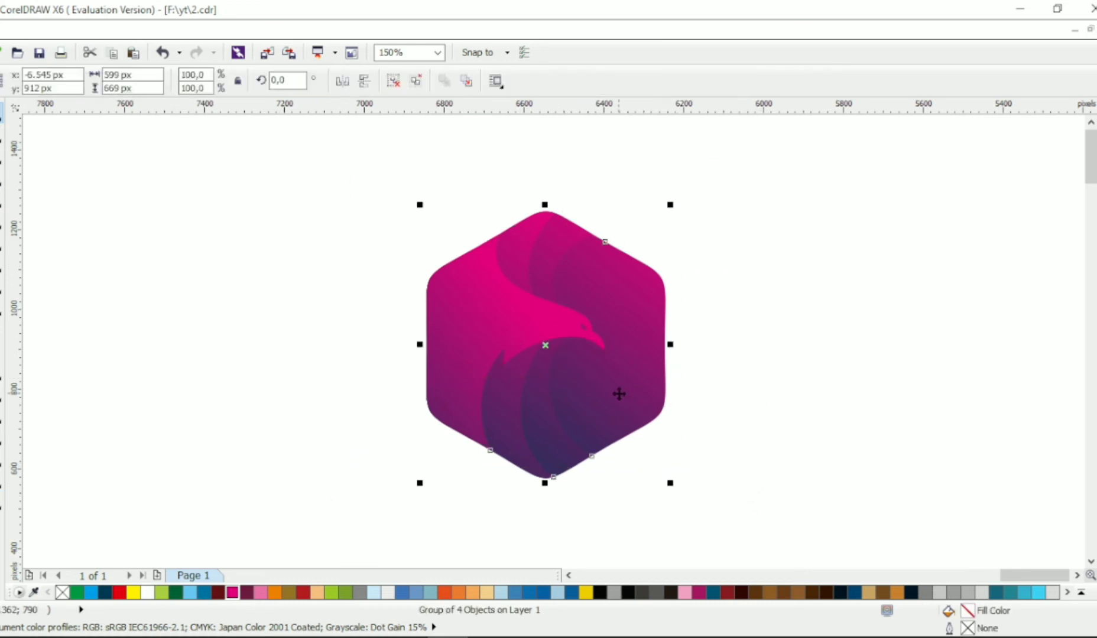
drag(619, 393, 630, 308)
click(733, 295)
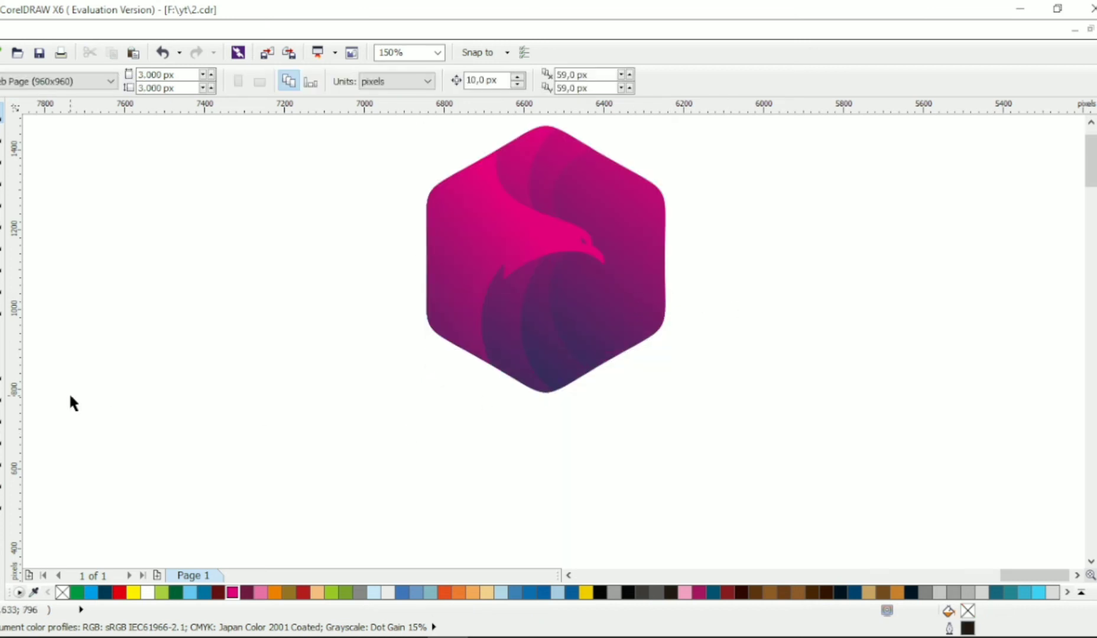
Add the artistic text EAGLEHEXAGON below the hexagon logo.
key(F8)
click(353, 482)
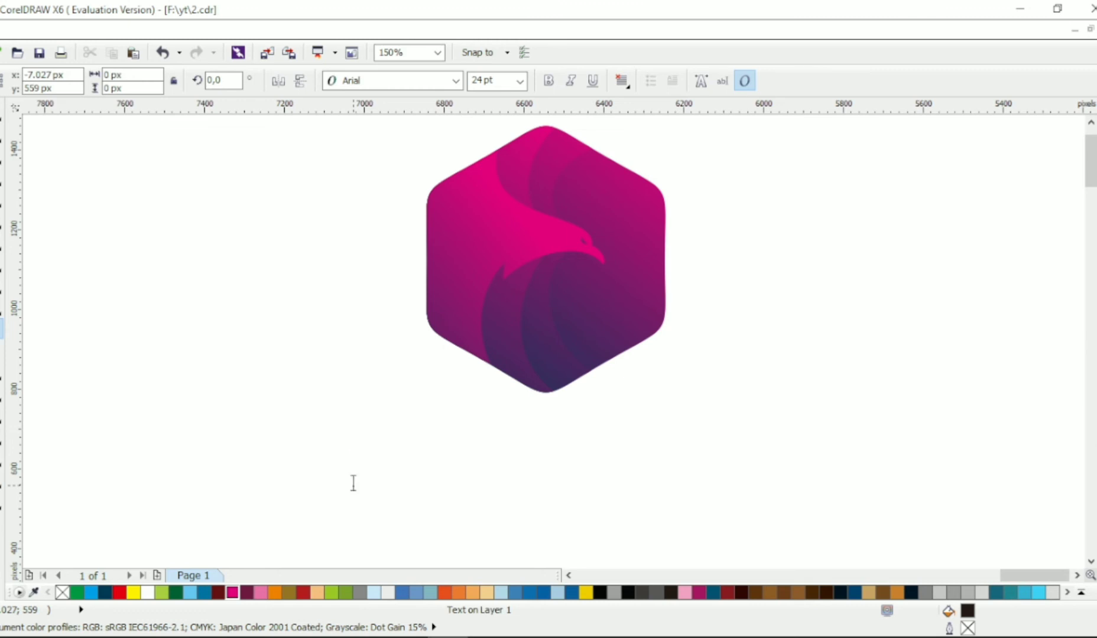
text(EAGL)
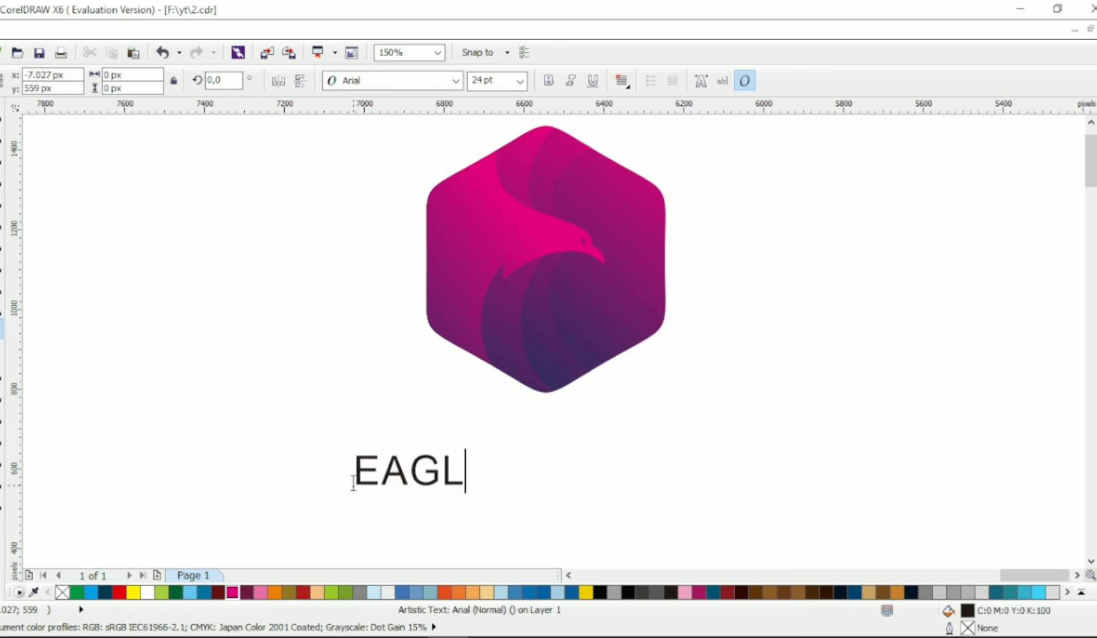
text(EHEX)
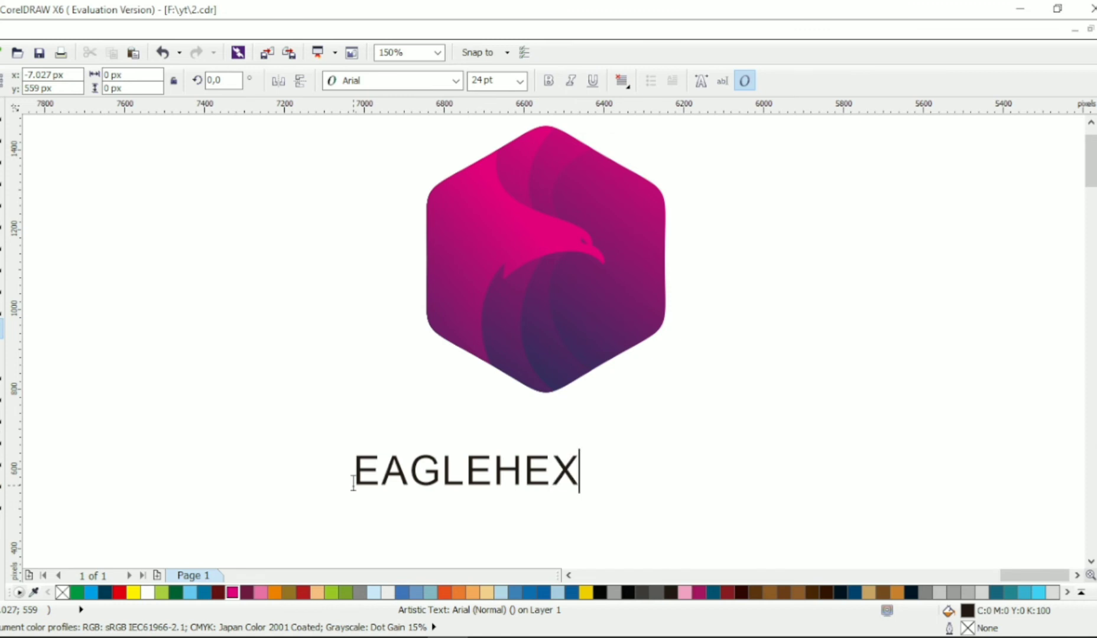
key(ctrl+space)
text(AGON)
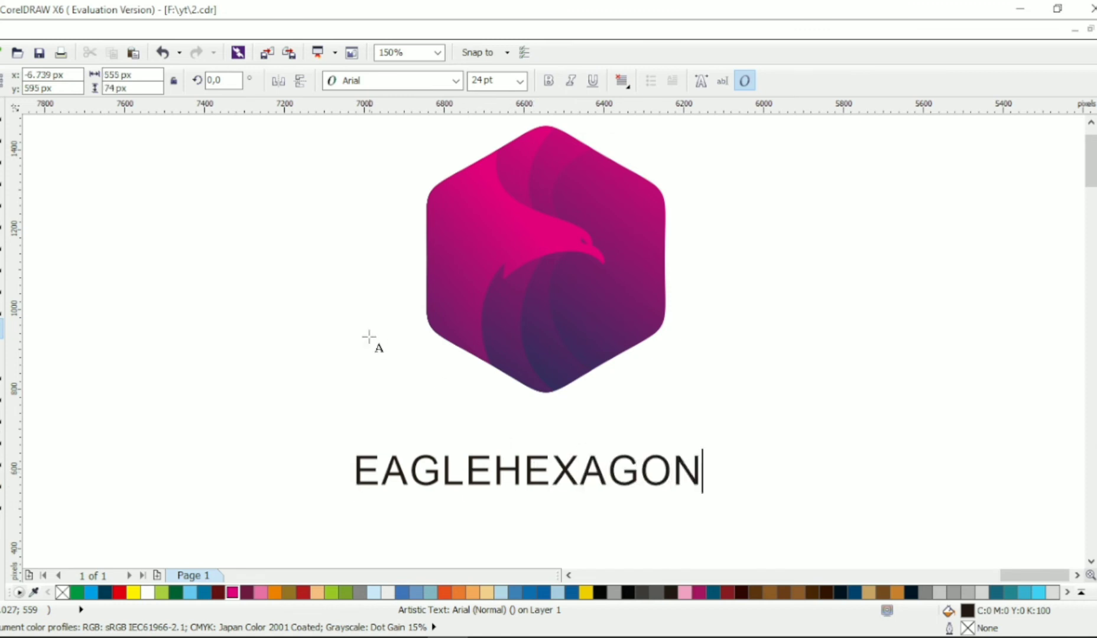
key(ctrl+space)
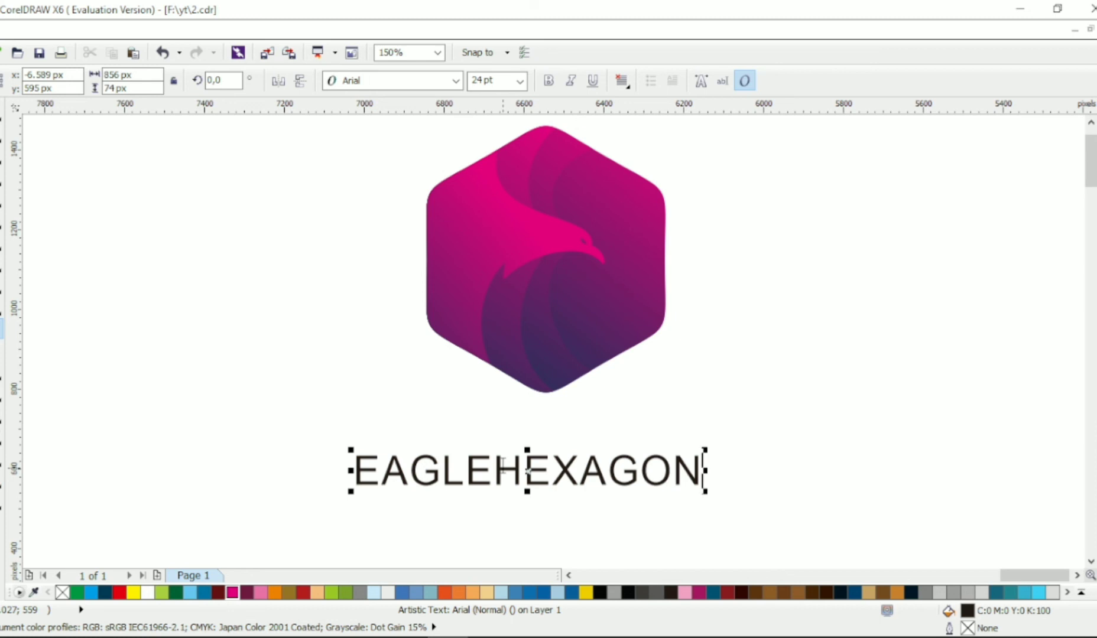
Change the font of the whole EAGLEHEXAGON text to Calibri Light.
drag(501, 466, 294, 453)
click(1, 111)
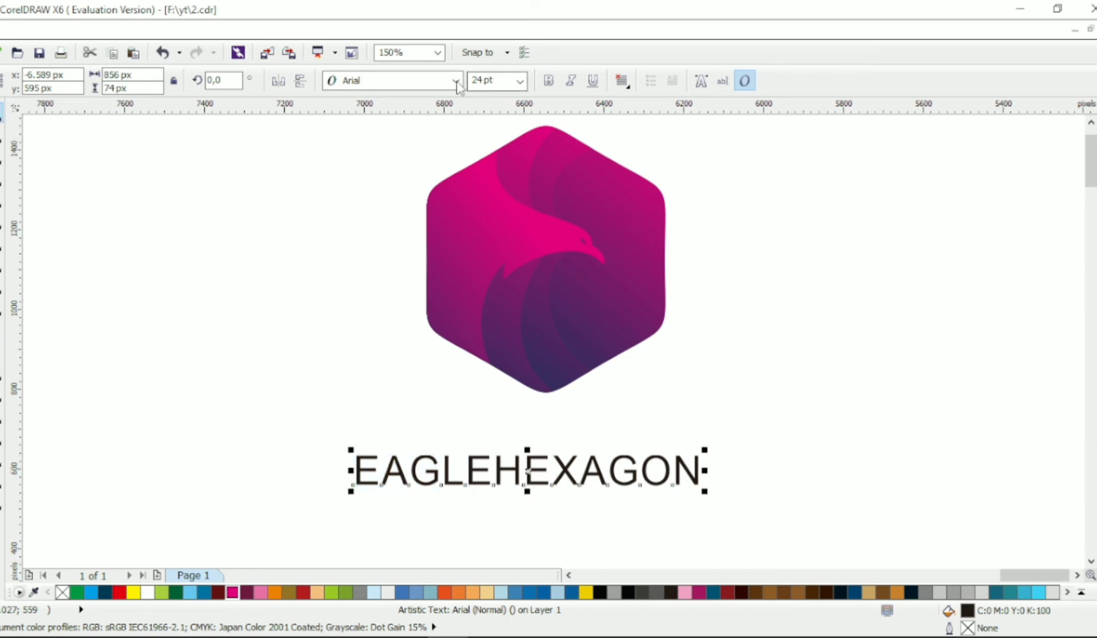
click(456, 81)
click(366, 112)
Set only the word EAGLE within the EAGLEHEXAGON text to bold Calibri.
double_click(491, 473)
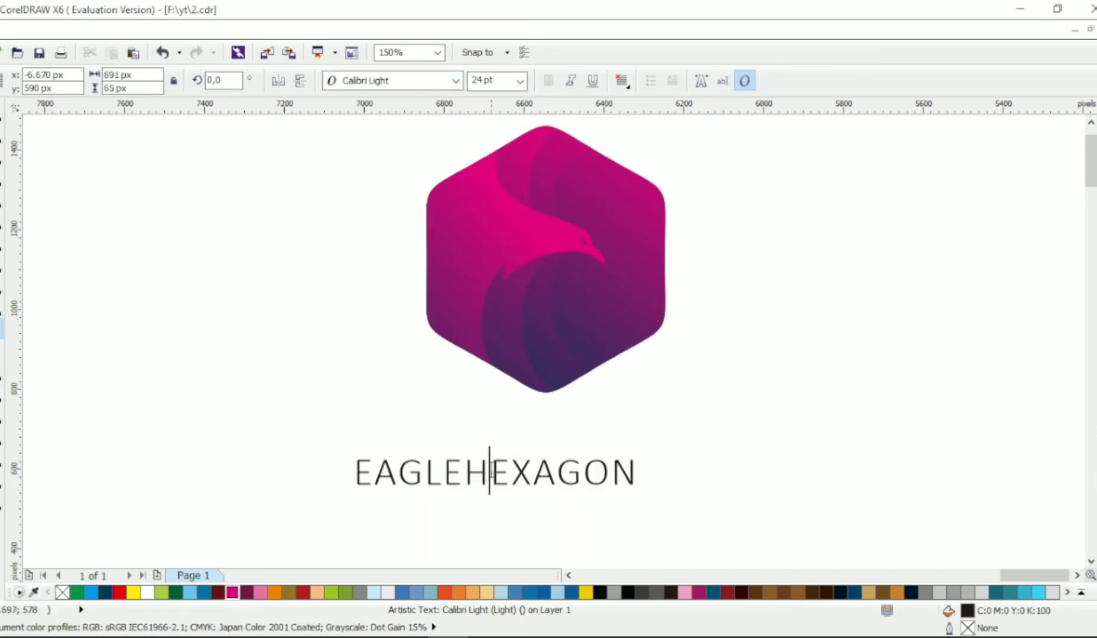
drag(464, 473, 353, 474)
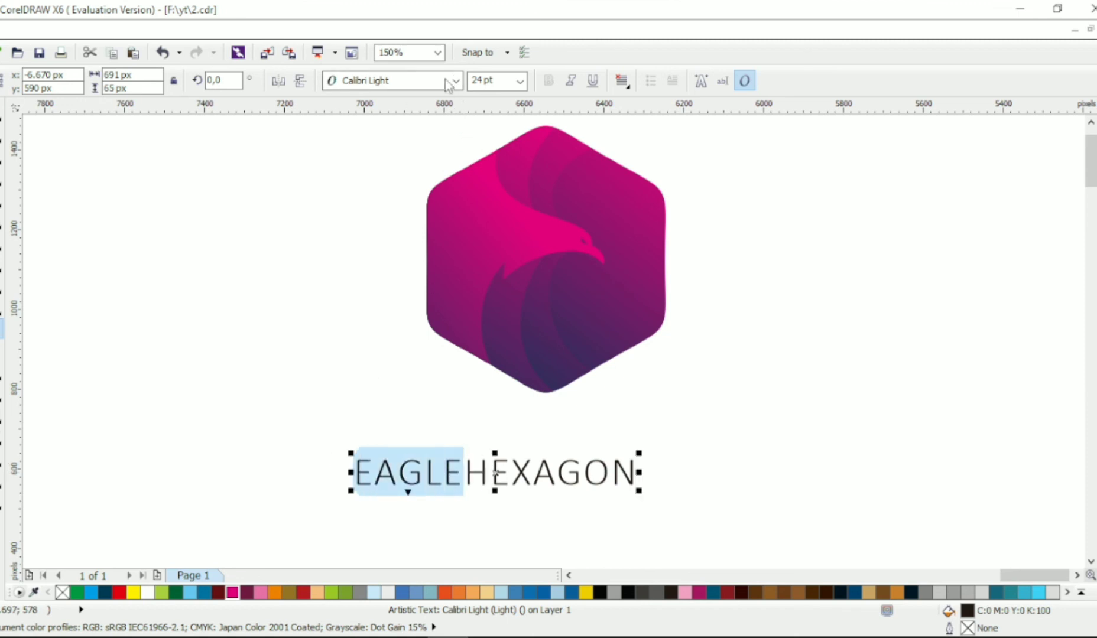
click(455, 80)
mouse_move(366, 129)
click(686, 164)
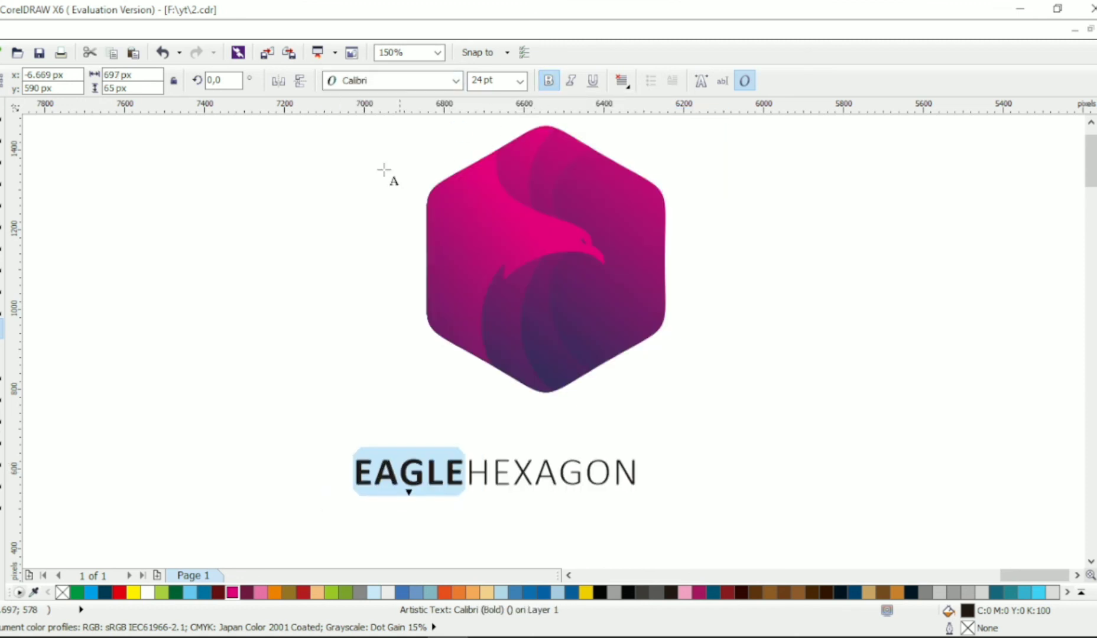
click(2, 112)
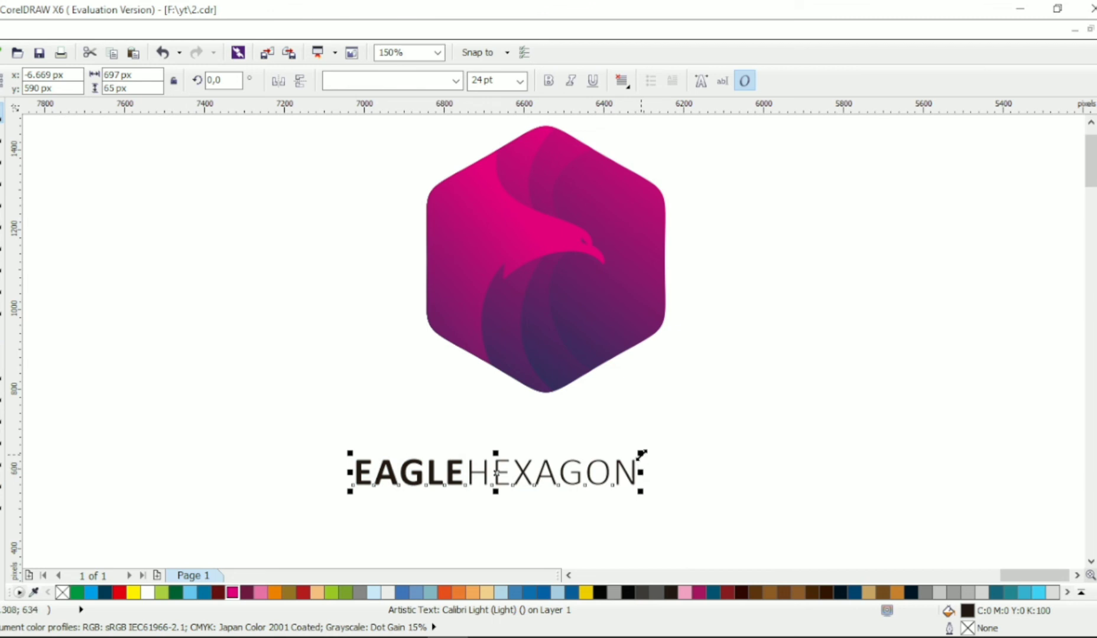
Enlarge the EAGLEHEXAGON text to about 30 pt and scale the hexagon logo down, placing the text just beneath it.
drag(642, 454, 665, 460)
click(632, 342)
Duplicate the EAGLEHEXAGON text directly below itself and replace the copy's wording with LOGO DESIGN.
right_click(665, 460)
key(Escape)
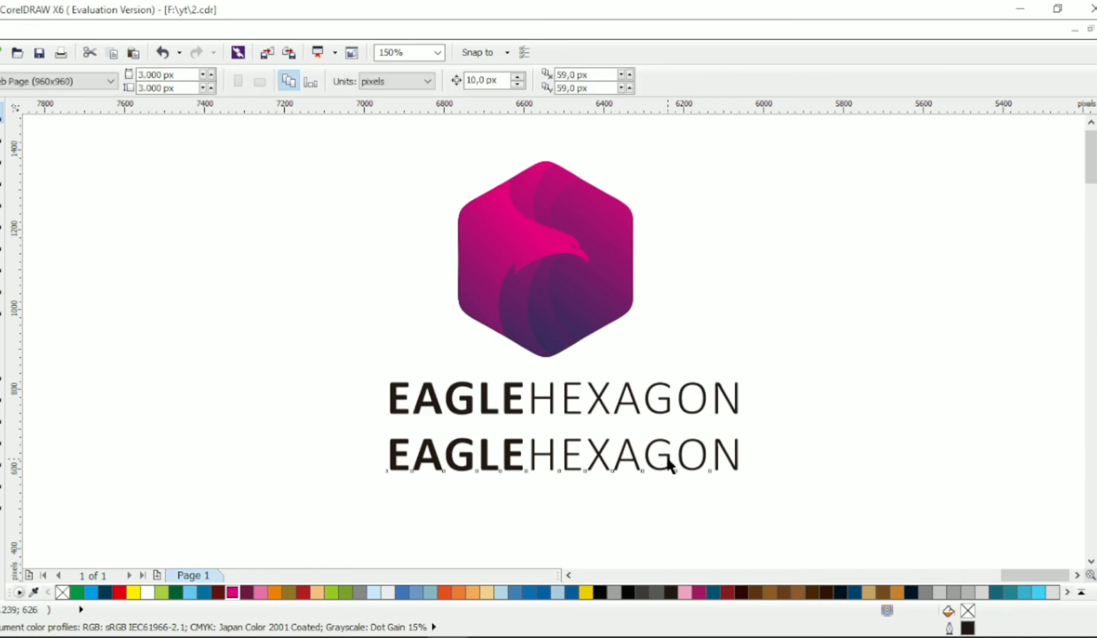
double_click(667, 460)
text(LOGO DESIGN)
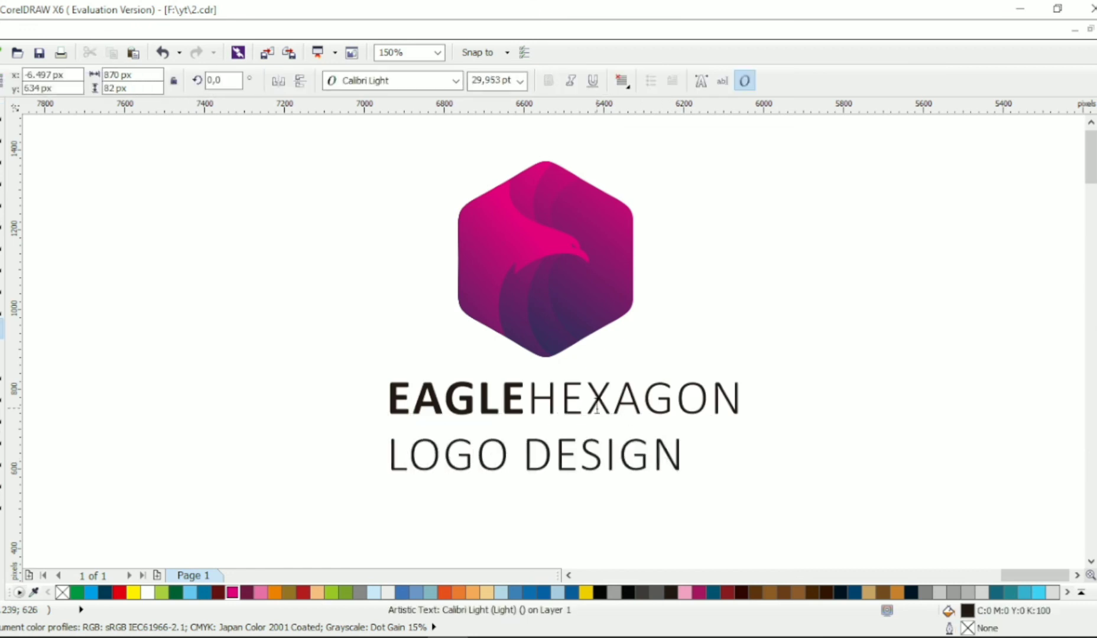
Set the LOGO DESIGN text to bold Calibri.
click(10, 117)
click(457, 82)
click(453, 115)
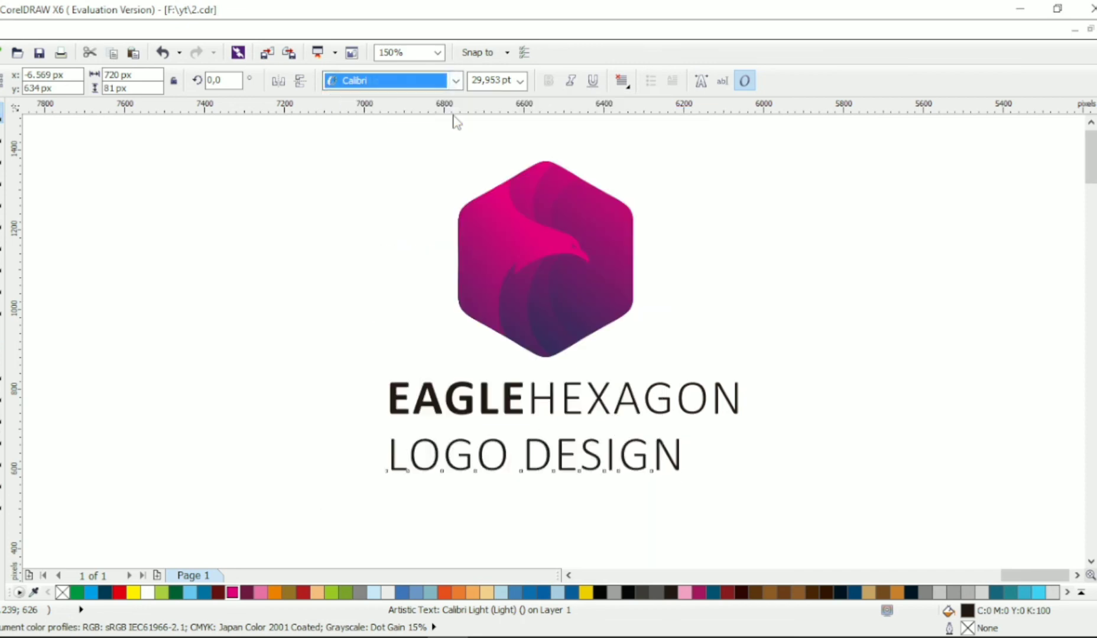
click(548, 80)
Shrink the LOGO DESIGN tagline to about 8 pt and widen its letter spacing to about 569 px overall width.
drag(699, 482, 645, 475)
click(6, 139)
key(space)
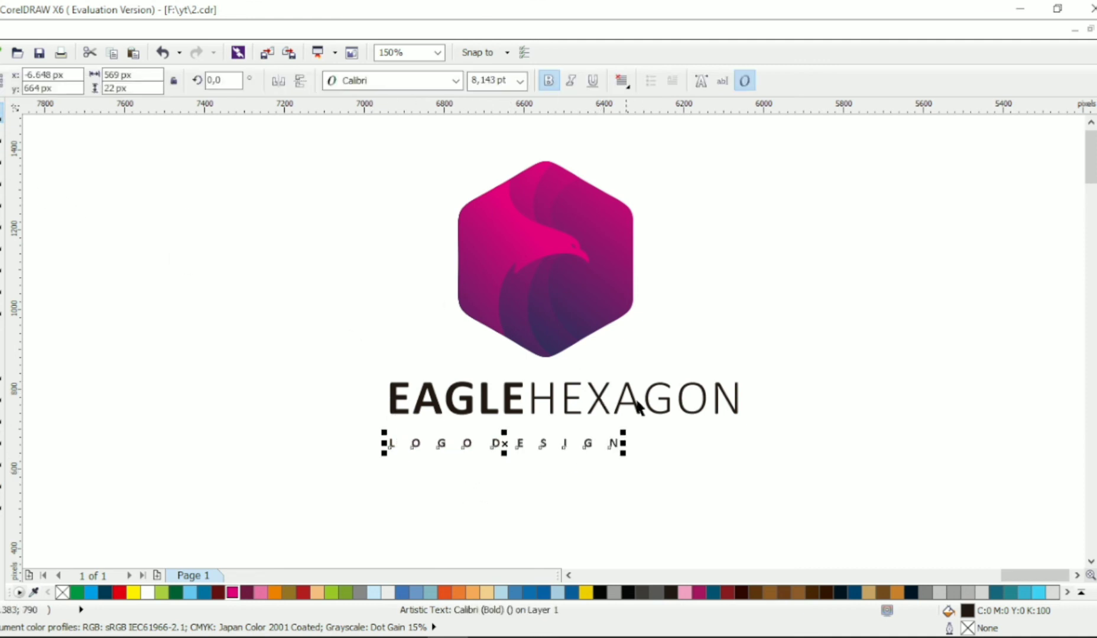
Scale the EAGLEHEXAGON text down to about 745 px wide and centre both text lines horizontally under the hexagon.
click(639, 405)
drag(741, 377, 723, 382)
drag(763, 487, 315, 141)
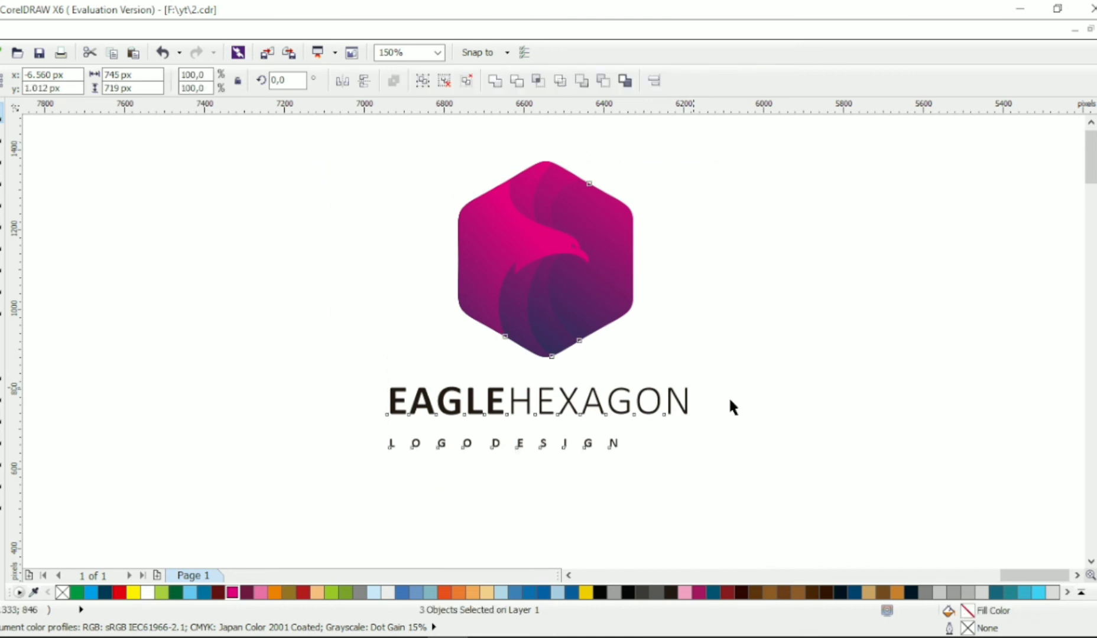
key(c)
Move EAGLEHEXAGON down closer to the LOGO DESIGN tagline and fill both text lines with dark blue.
click(734, 413)
drag(655, 413, 653, 428)
drag(742, 383, 159, 546)
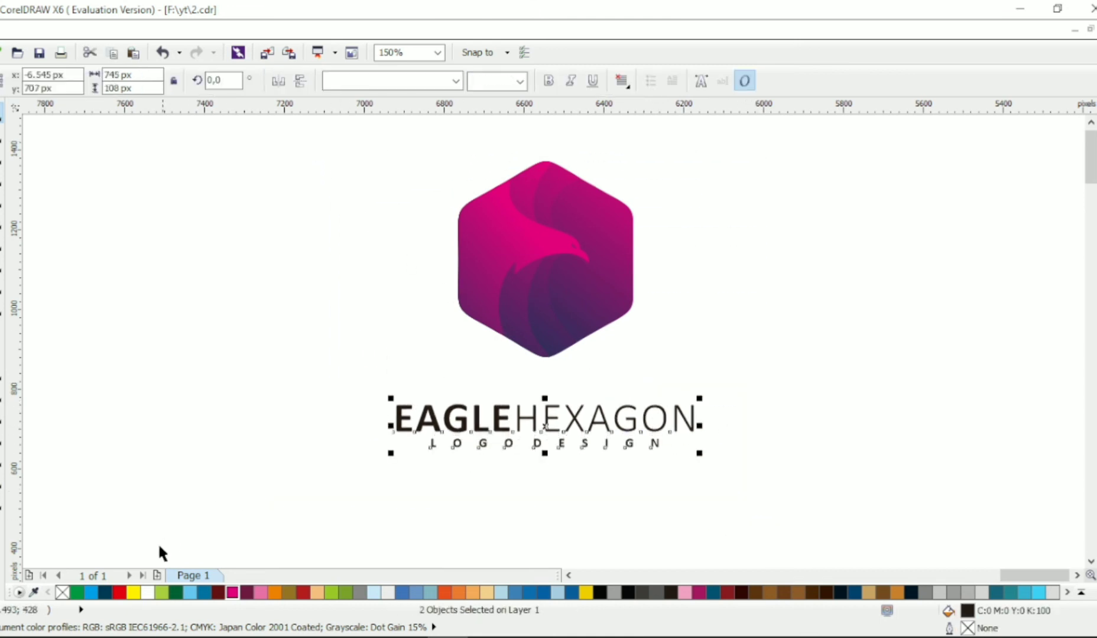
click(109, 590)
click(169, 472)
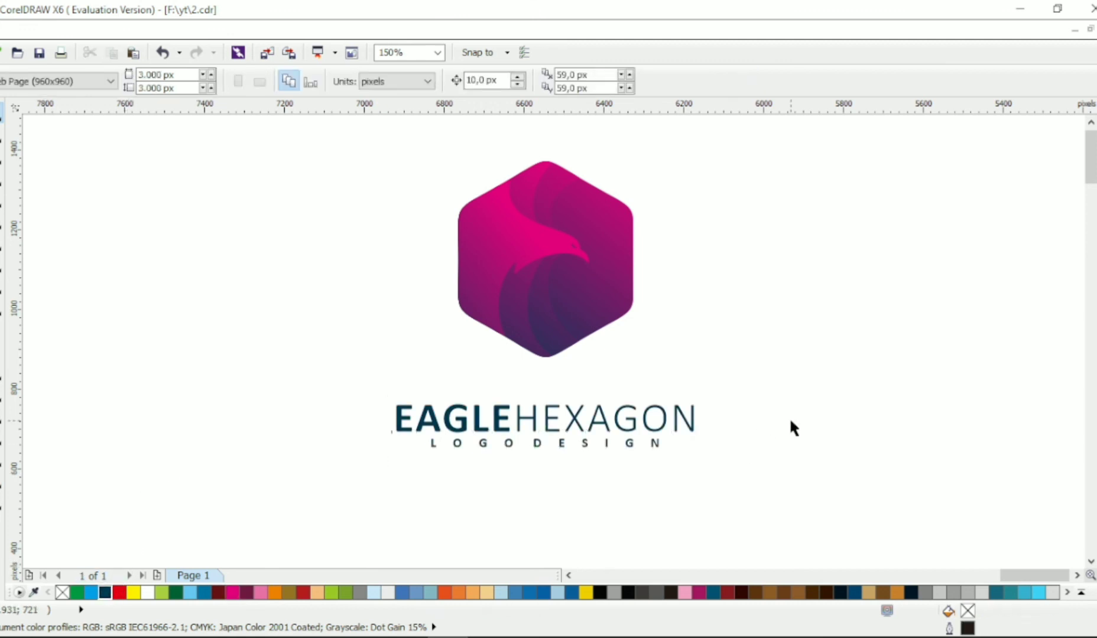